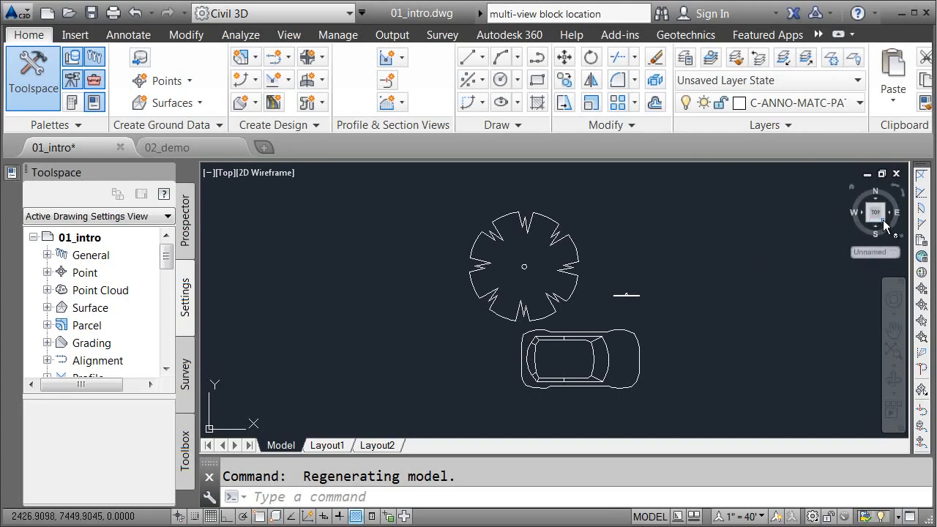
Step: Show the tree, car and stop sign from the SE Isometric direction and apply the Realistic visual style
left_click(884, 221)
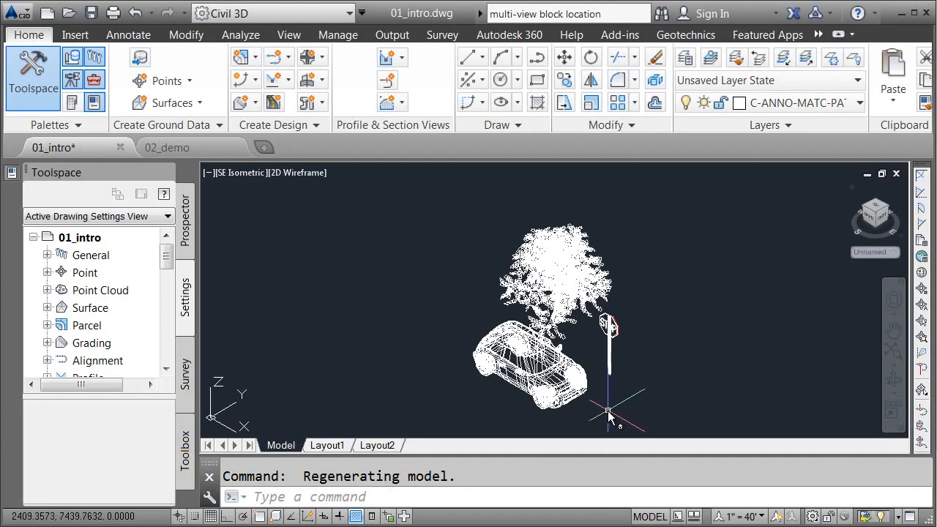
scroll(607, 413, "up", 2)
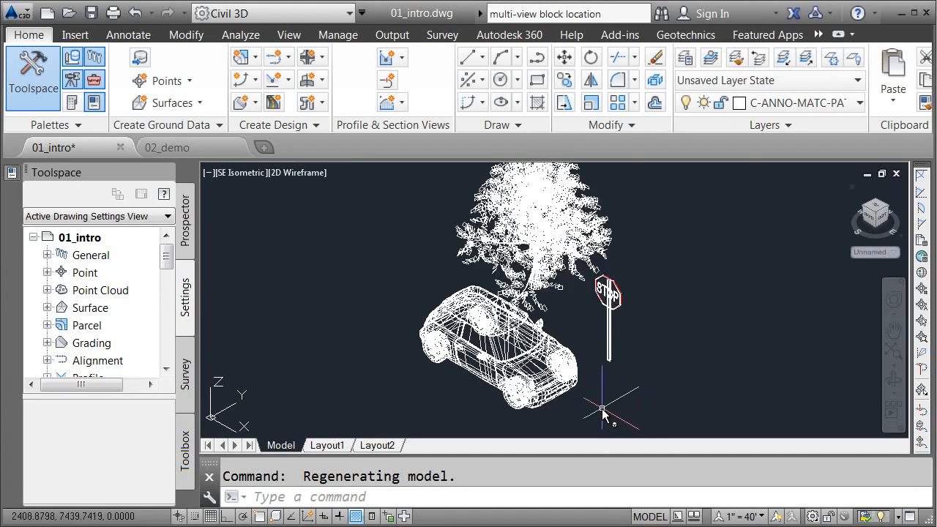
mouse_move(602, 413)
middle_mouse_down("shift")
mouse_move(578, 403)
mouse_move(615, 409)
middle_mouse_up("shift")
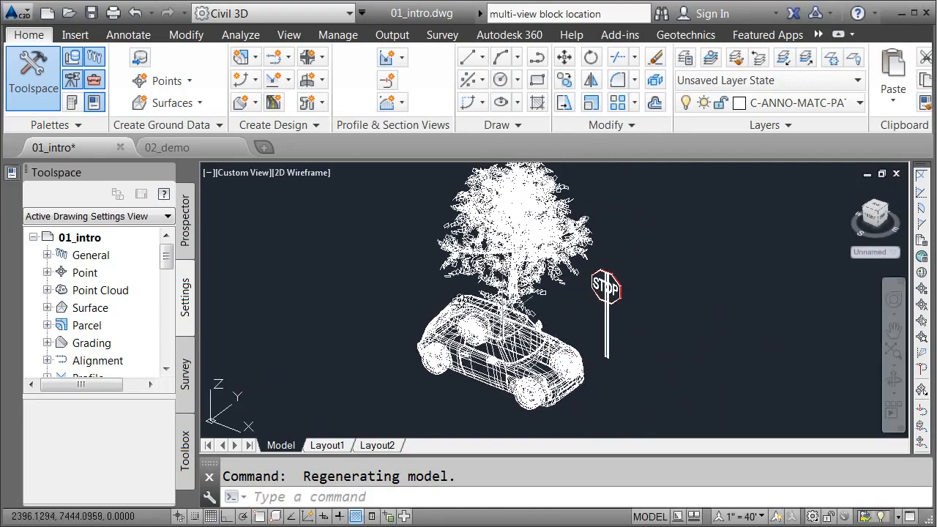
left_click(303, 173)
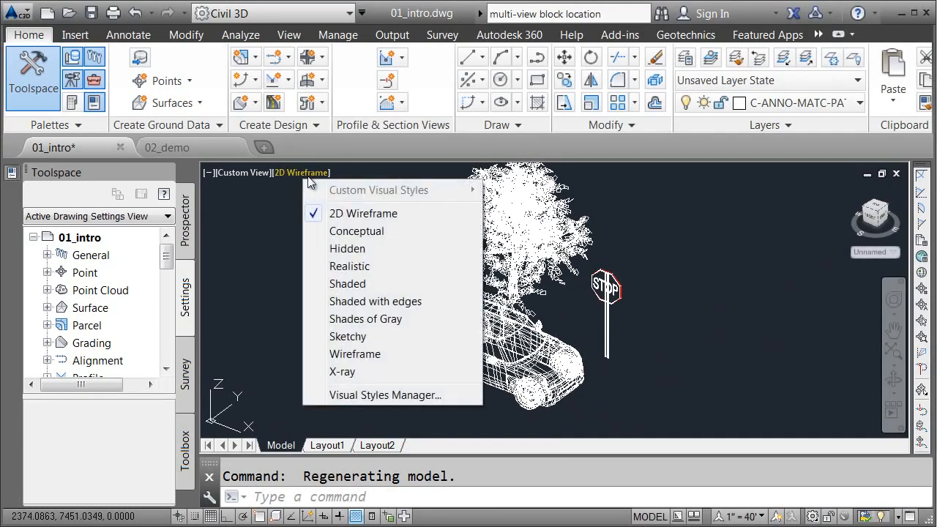
left_click(347, 271)
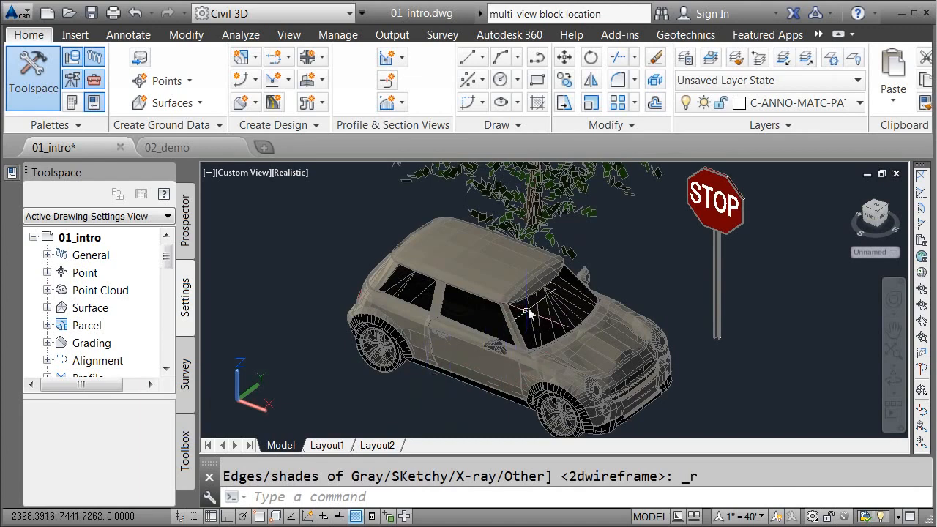
Step: Set the edge display of the Realistic visual style to None in the Visual Styles Manager
left_click(286, 174)
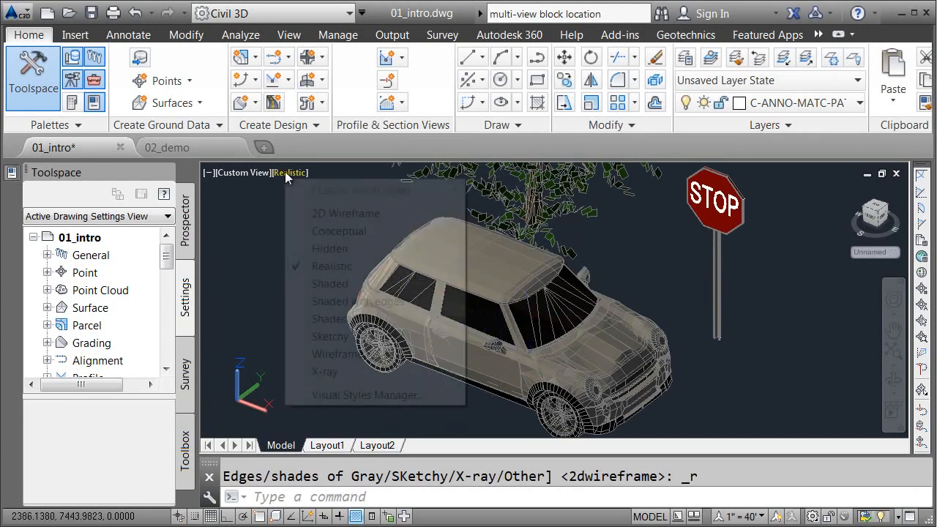
left_click(326, 395)
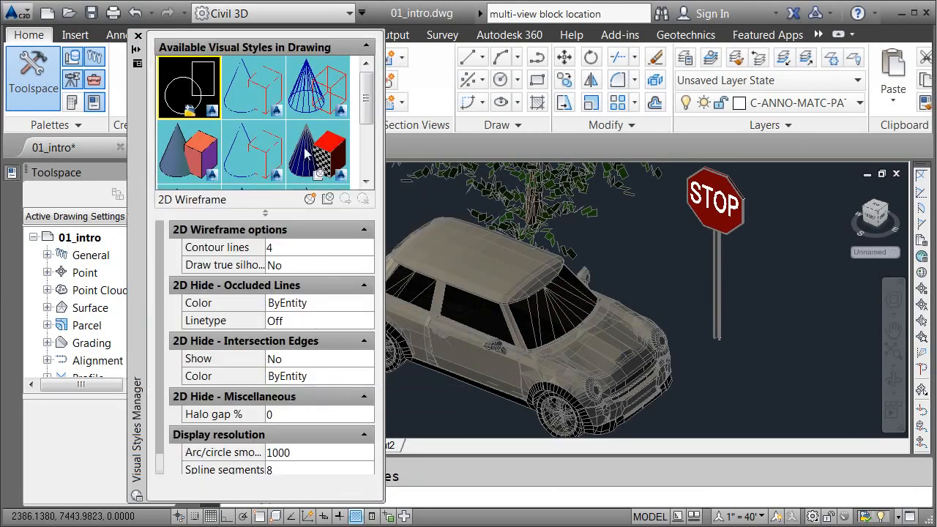
left_click(306, 151)
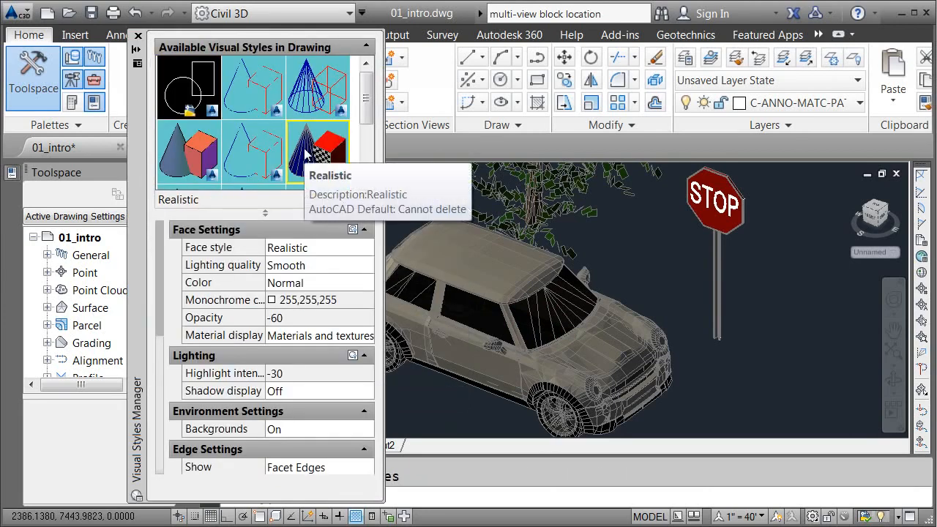
left_click_drag(161, 235, 157, 323)
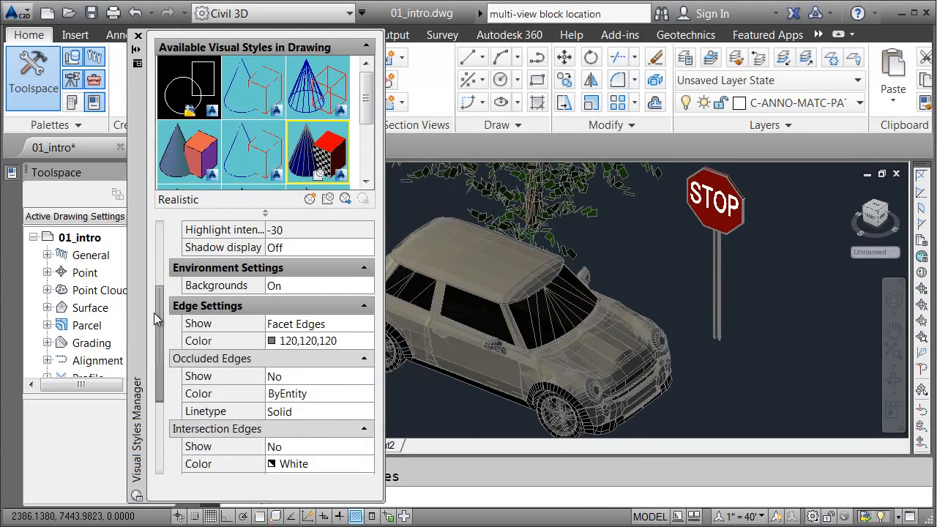
left_click(317, 327)
left_click(317, 325)
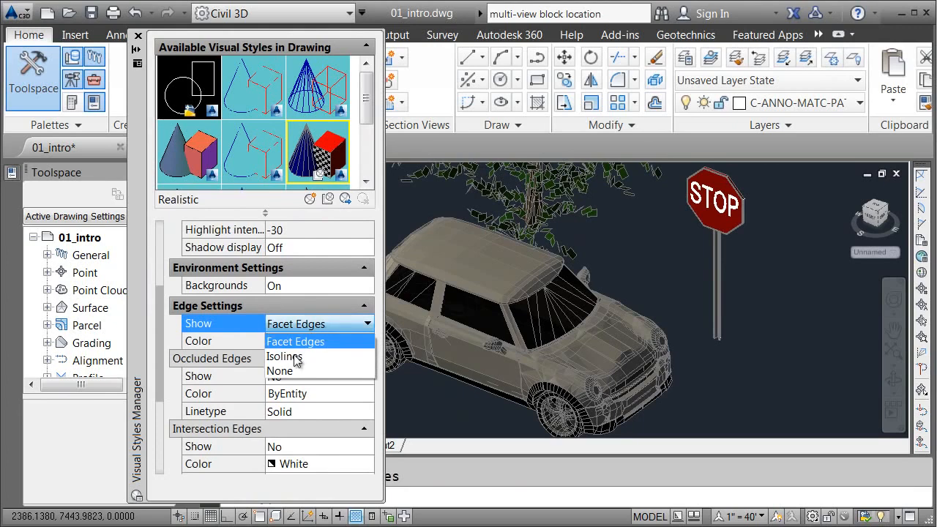
left_click(291, 372)
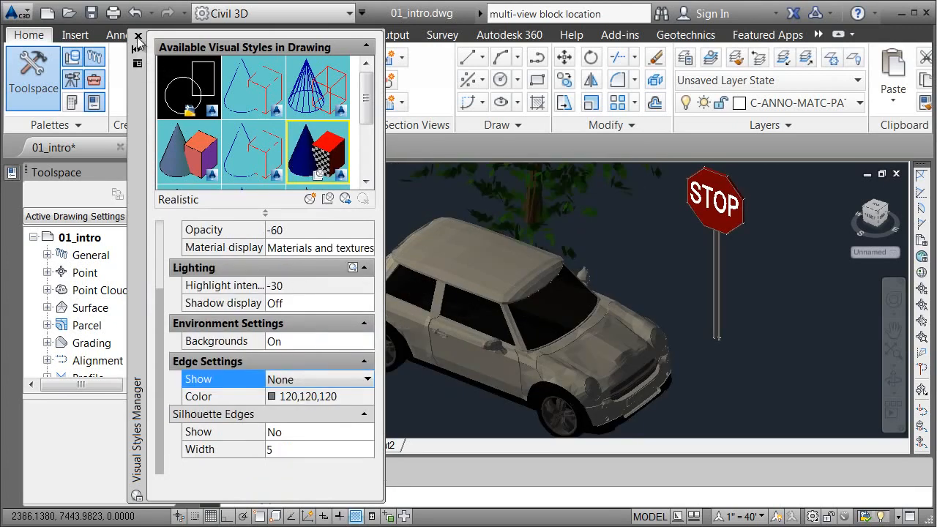
left_click(138, 37)
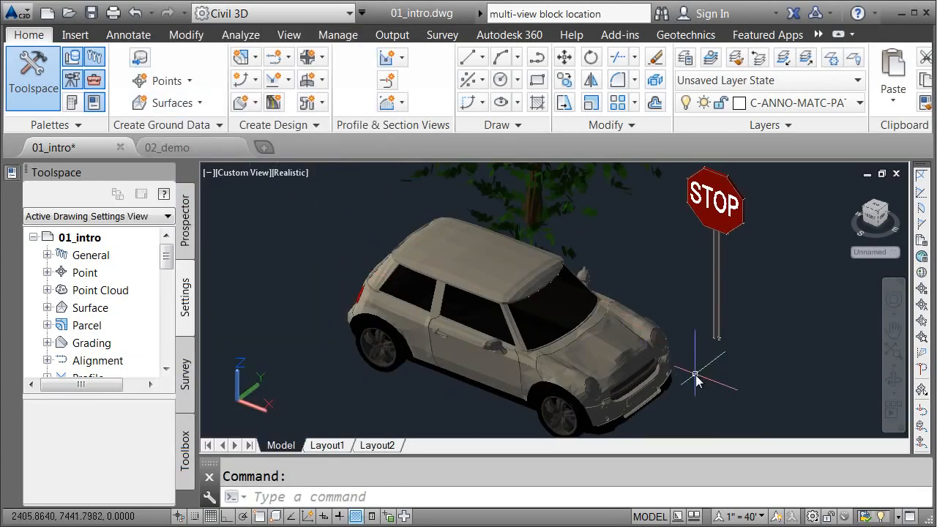
Step: Compare how the tree, car and sign blocks display in the Top view and in the SE Isometric view
mouse_move(696, 379)
middle_mouse_down("shift")
mouse_move(680, 373)
mouse_move(696, 375)
middle_mouse_up("shift")
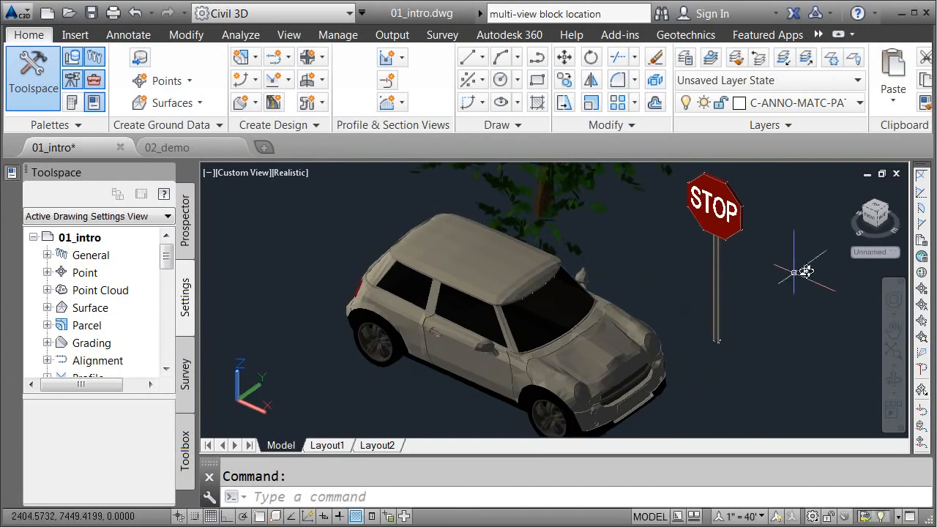
left_click(875, 211)
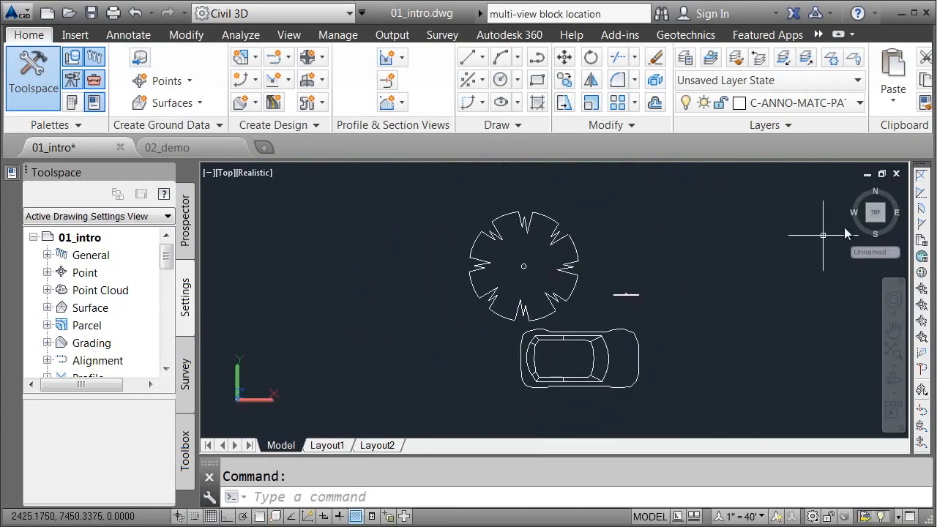
left_click(883, 221)
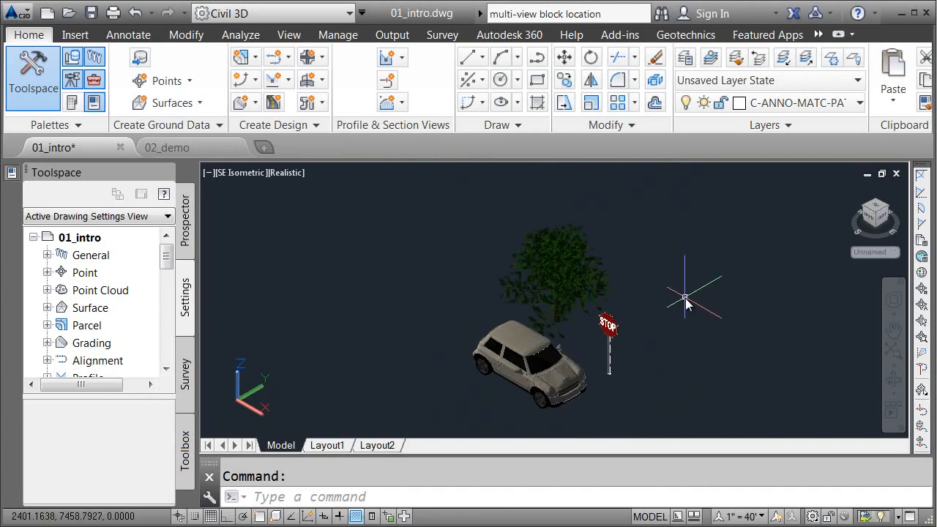
Step: Split model space into two vertical viewports, with the 3D model framed in the right-hand one
left_click(207, 173)
mouse_move(240, 210)
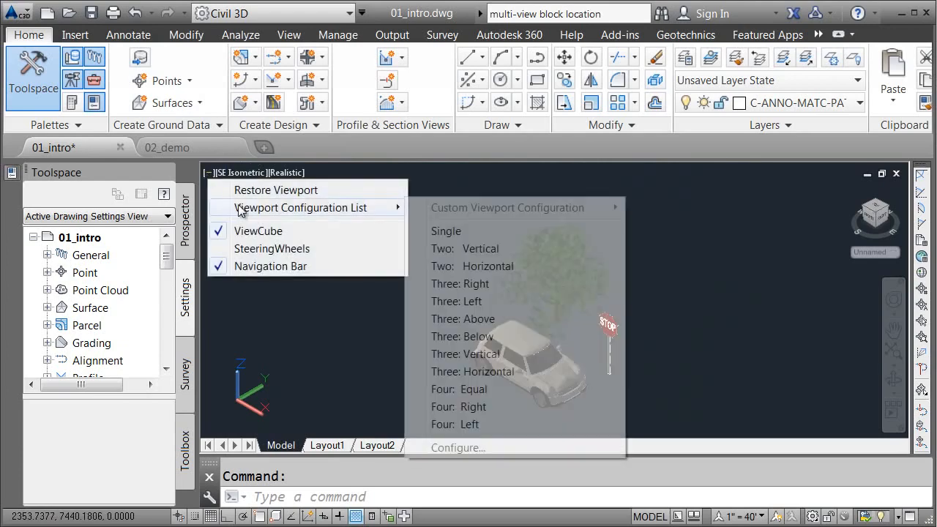
left_click(445, 248)
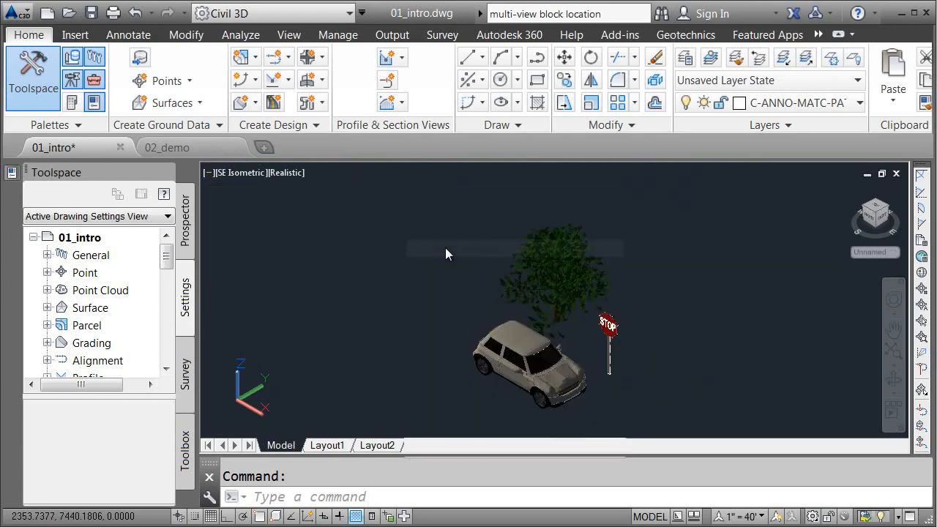
scroll(644, 293, "up", 5)
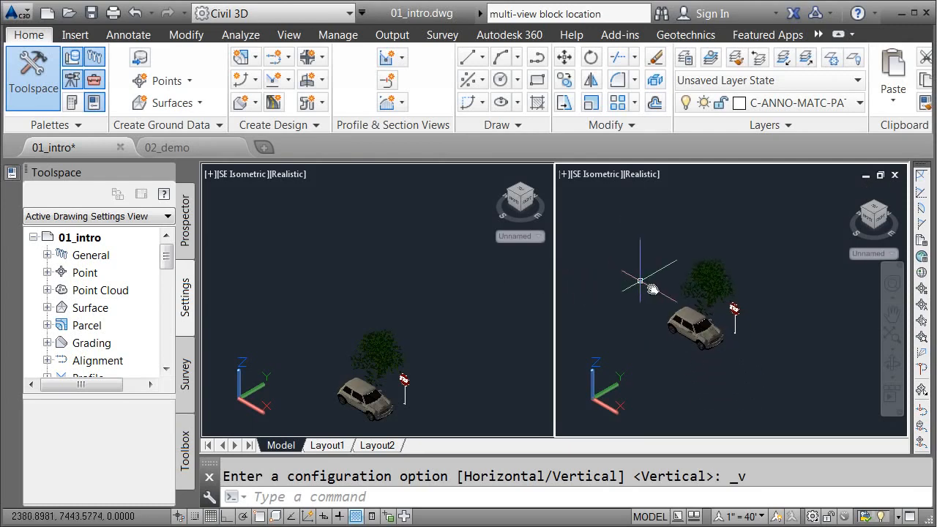
middle_click_drag(664, 301, 591, 268)
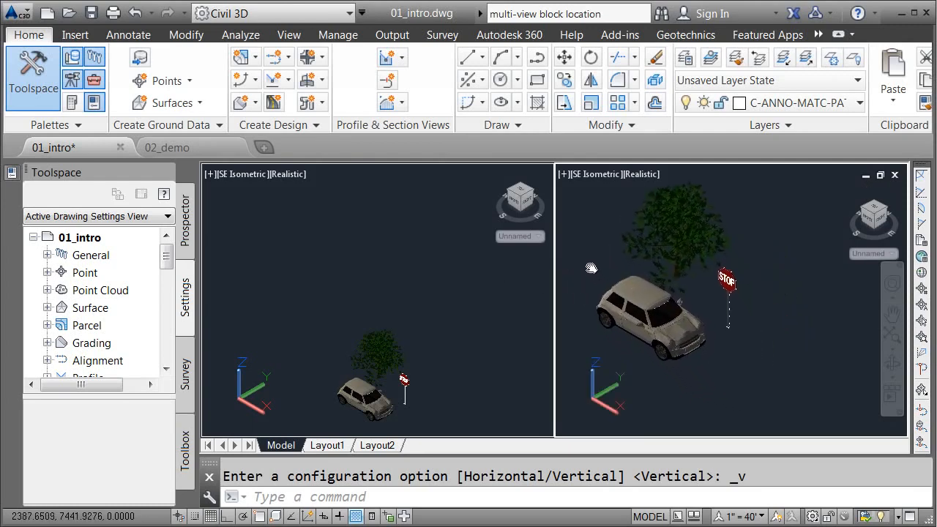
Step: Set the left-hand viewport to the Top view with the 2D Wireframe visual style
left_click(381, 269)
middle_click_drag(324, 330, 272, 226)
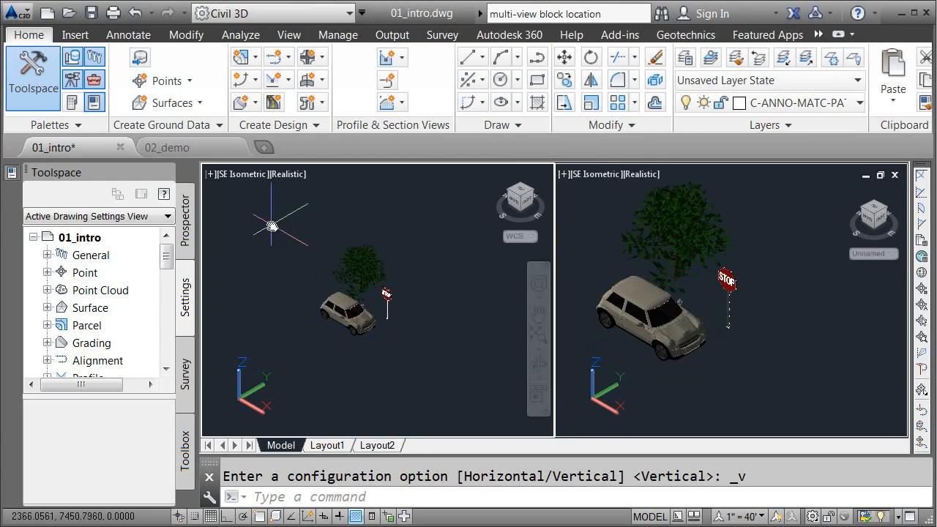
left_click(240, 175)
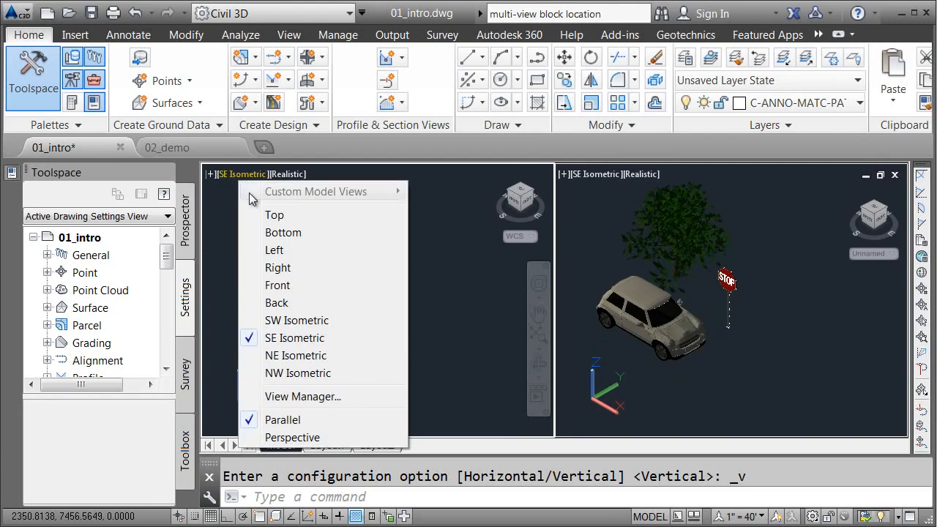
left_click(273, 217)
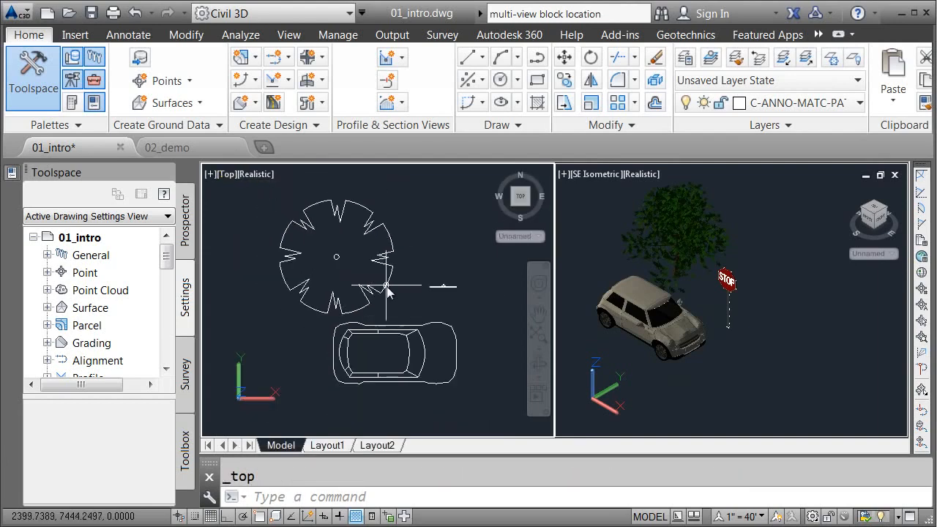
left_click(255, 174)
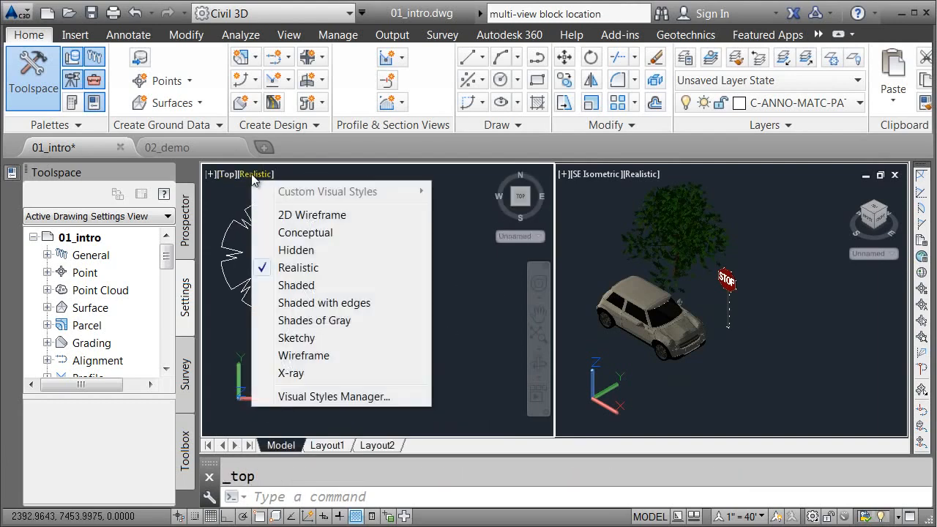
left_click(286, 217)
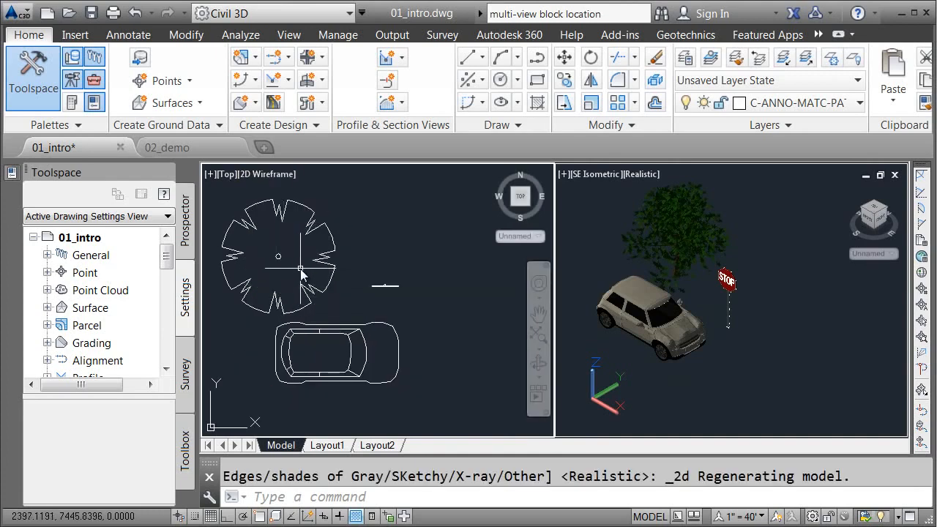
key("Escape")
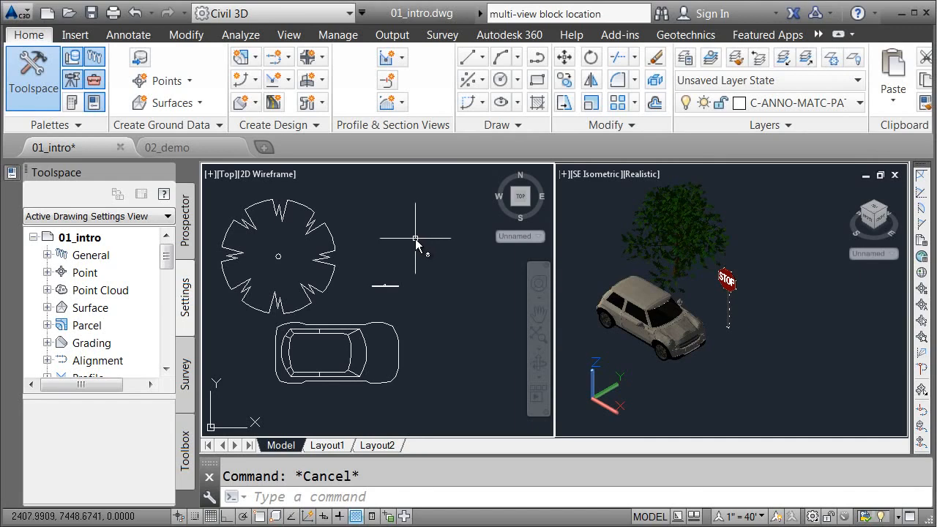
Step: Open the tool palettes and switch them to the Civil Multiview Blocks set
key("ctrl+3")
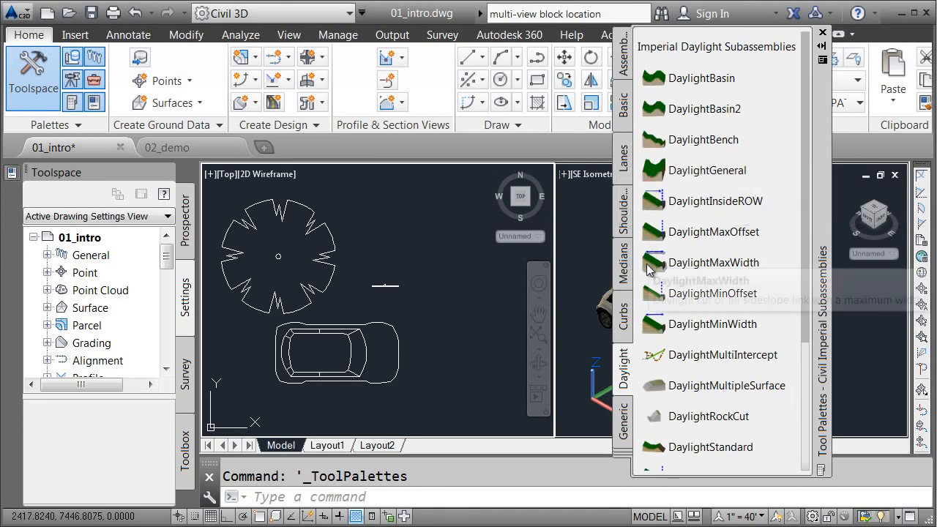
right_click(820, 76)
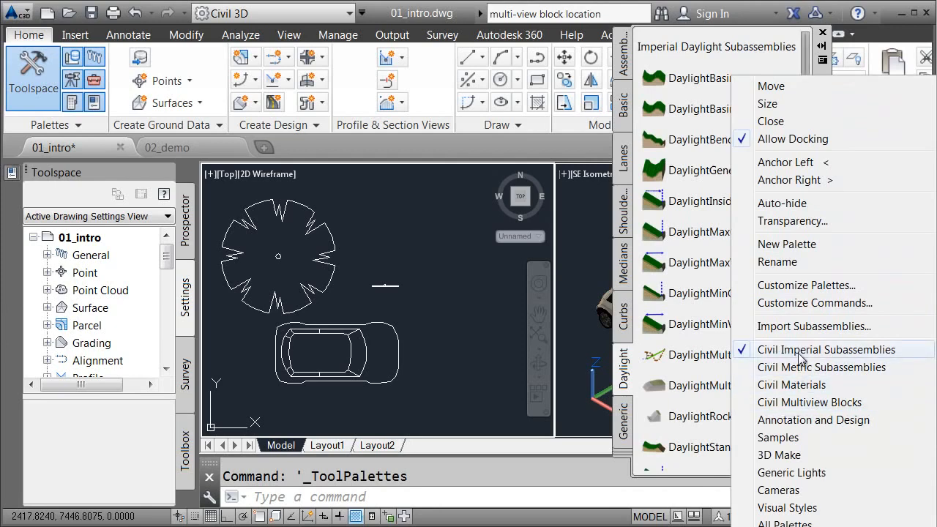
left_click(787, 404)
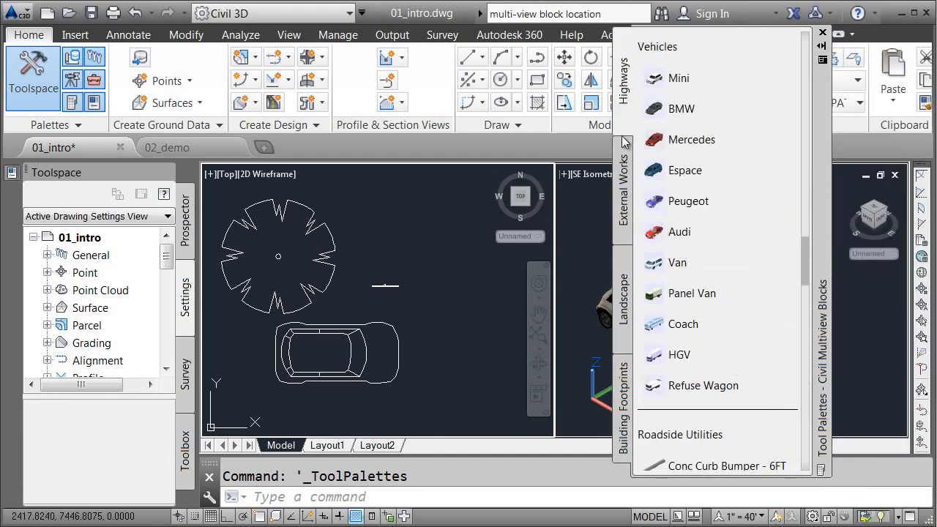
Step: Browse the multiview blocks offered in the Highways, External Works, Landscape and Building Footprints categories
left_click(623, 161)
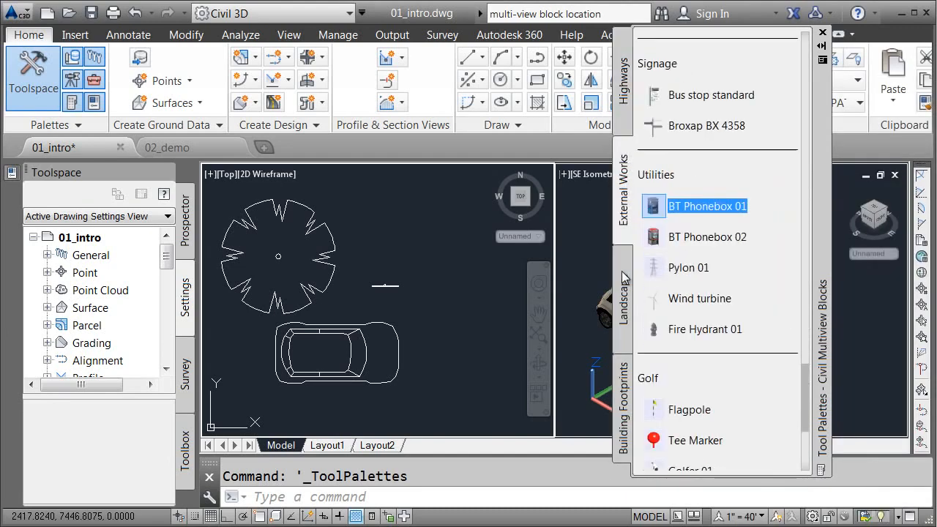
left_click(625, 279)
left_click(625, 109)
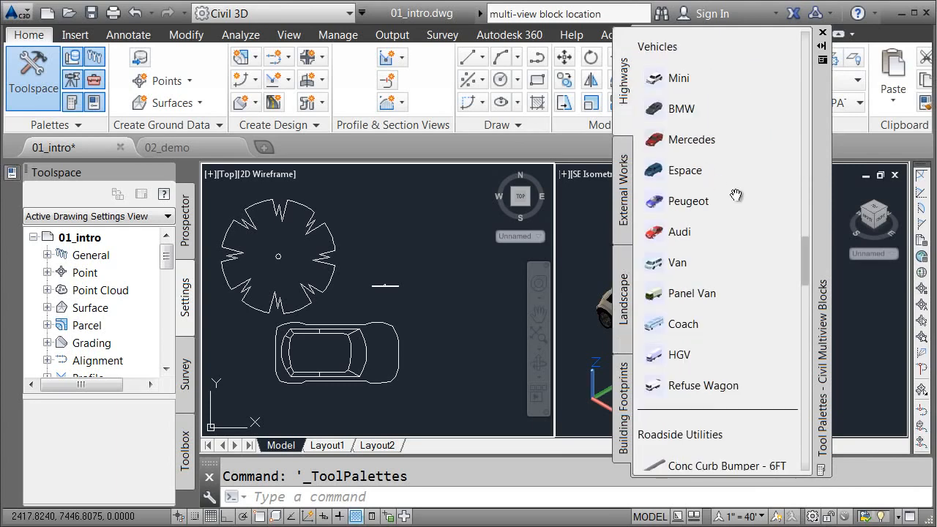
mouse_move(809, 257)
left_mouse_down()
mouse_move(811, 83)
mouse_move(792, 252)
left_mouse_up()
left_click(629, 209)
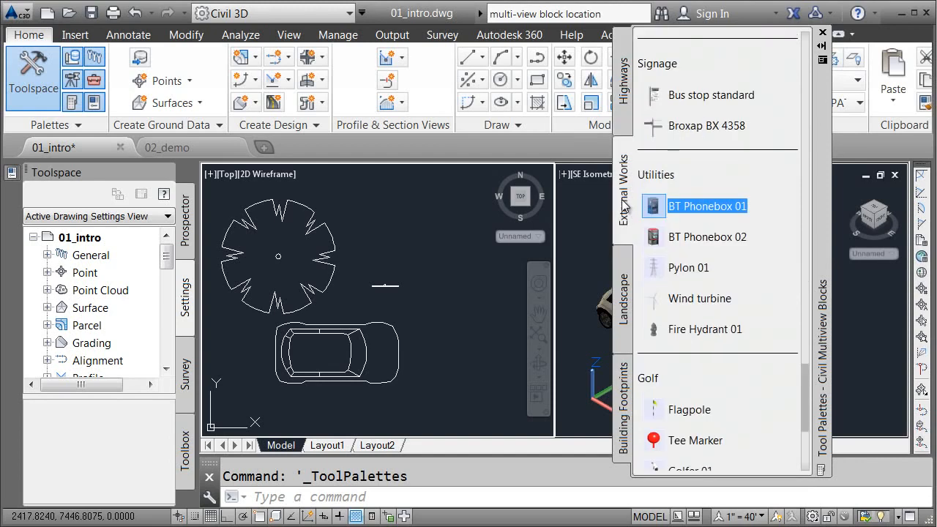
left_click_drag(809, 380, 812, 147)
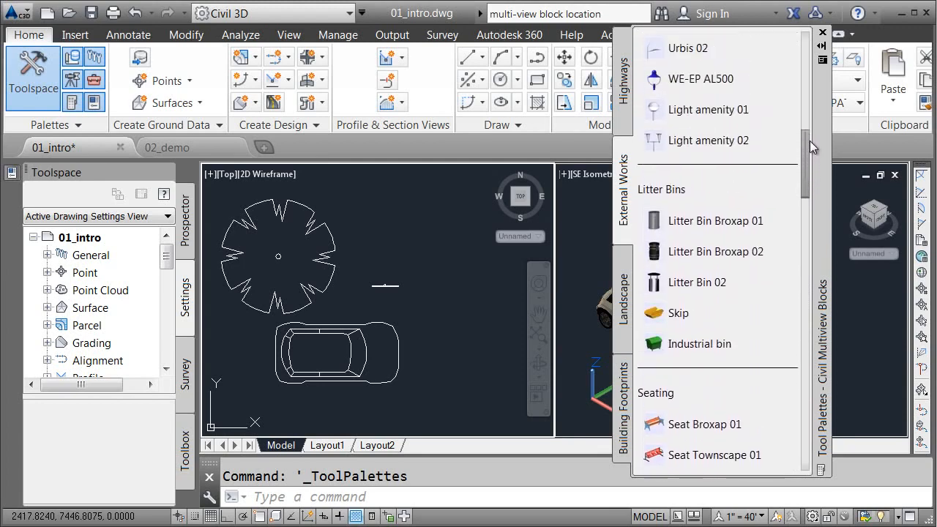
left_click(625, 289)
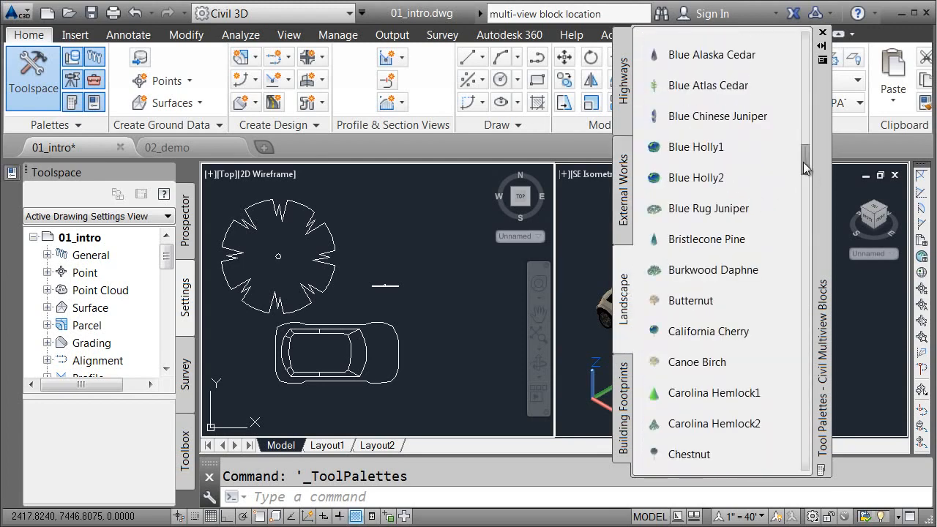
left_click_drag(806, 168, 809, 239)
left_click(623, 381)
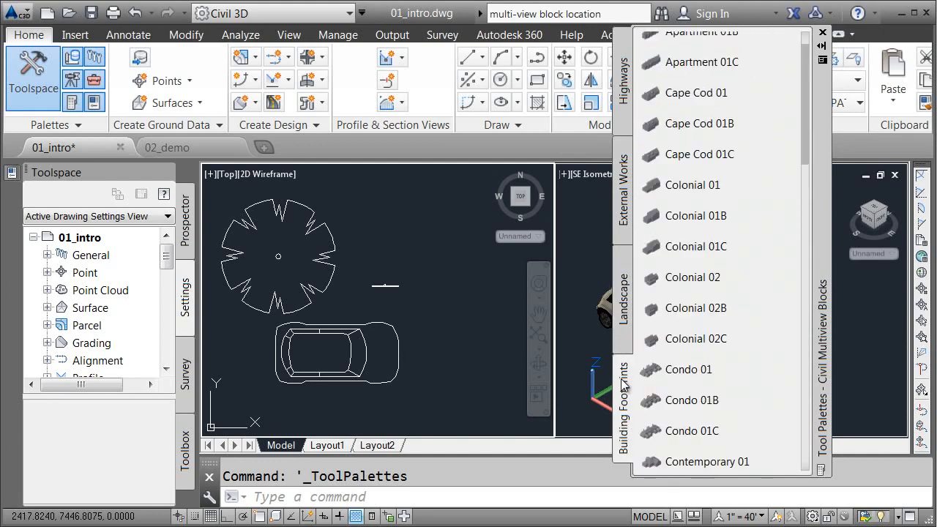
left_click_drag(806, 151, 769, 247)
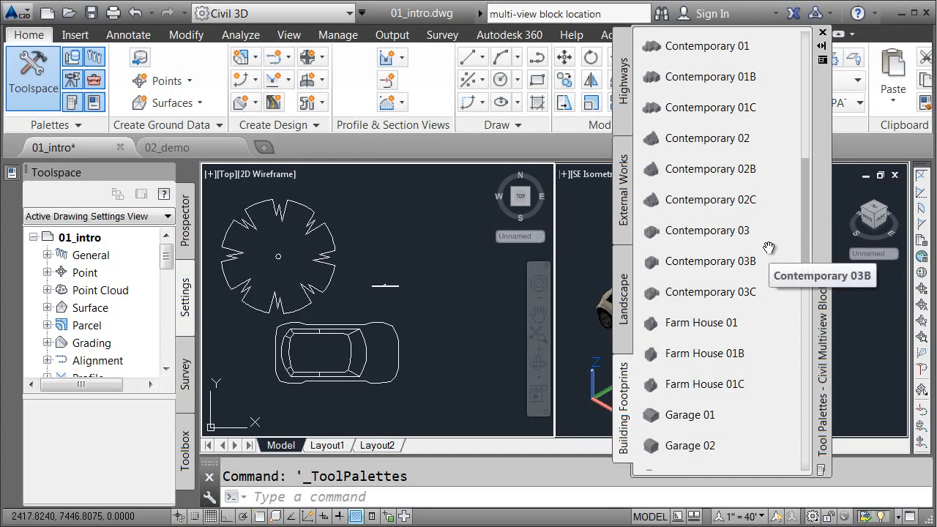
Step: Insert the Fire Hydrant 01 block from the External Works utilities into the plan view, between the stop sign and the car
left_click(626, 196)
left_click_drag(808, 164, 808, 401)
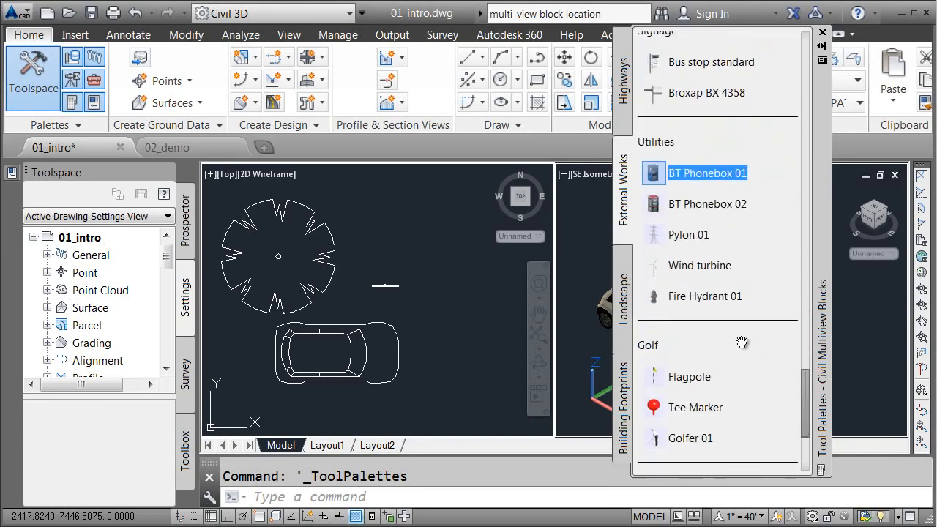
left_click(656, 297)
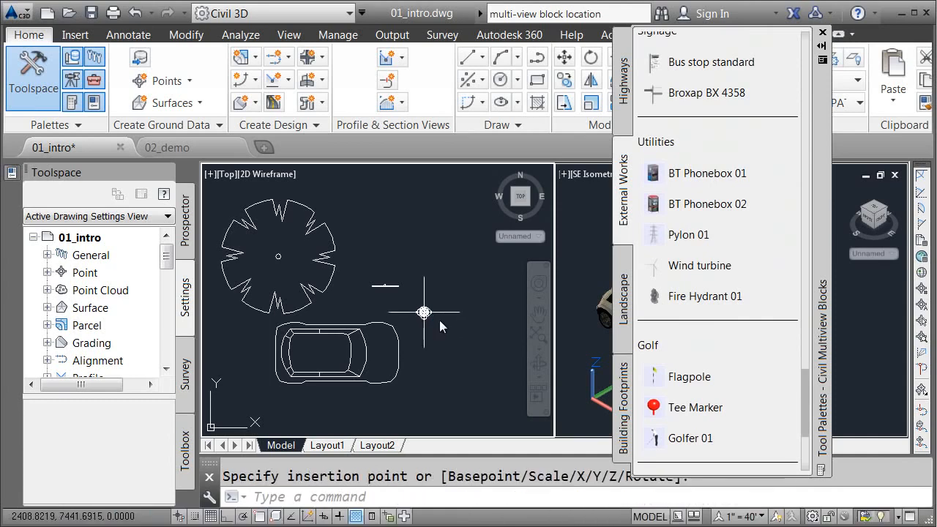
scroll(432, 315, "up", 8)
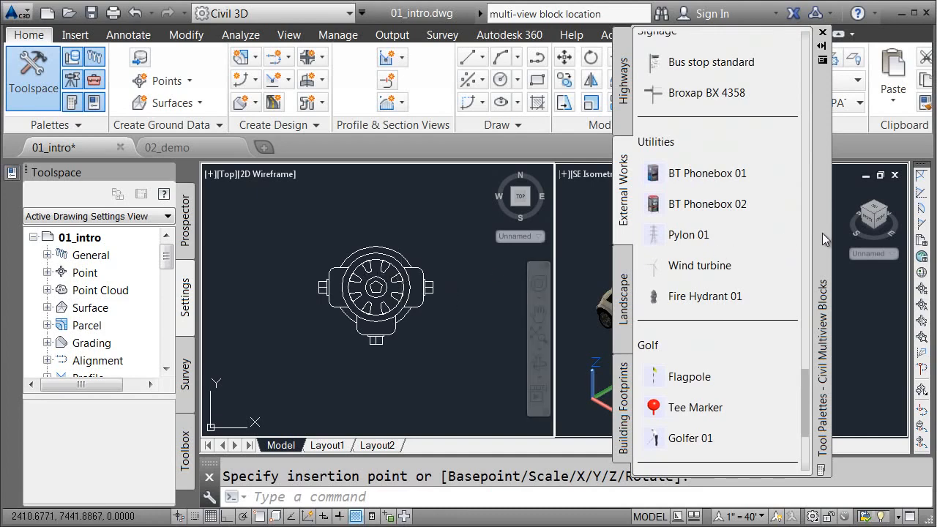
Step: Move the tool palettes clear of the 3D viewport and examine the fire hydrant up close in the isometric view
left_click_drag(822, 233, 281, 238)
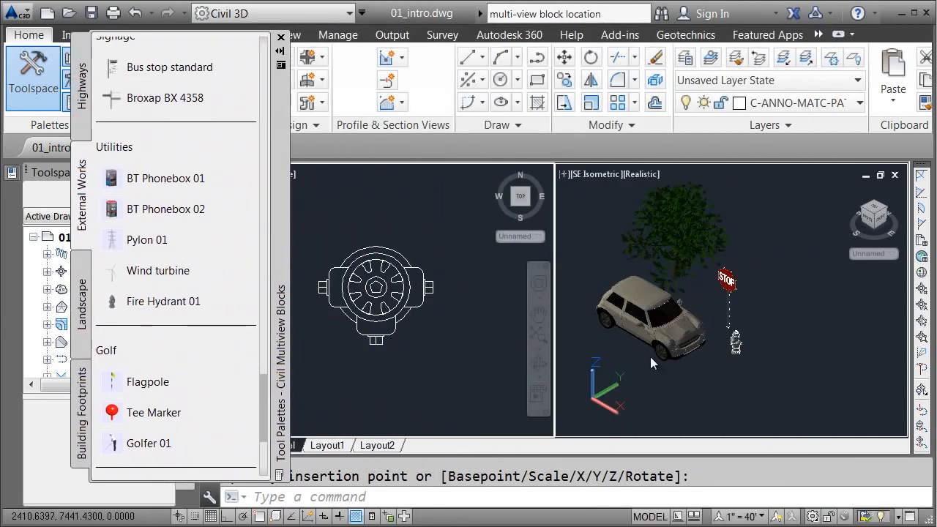
left_click(741, 374)
scroll(744, 363, "up", 3)
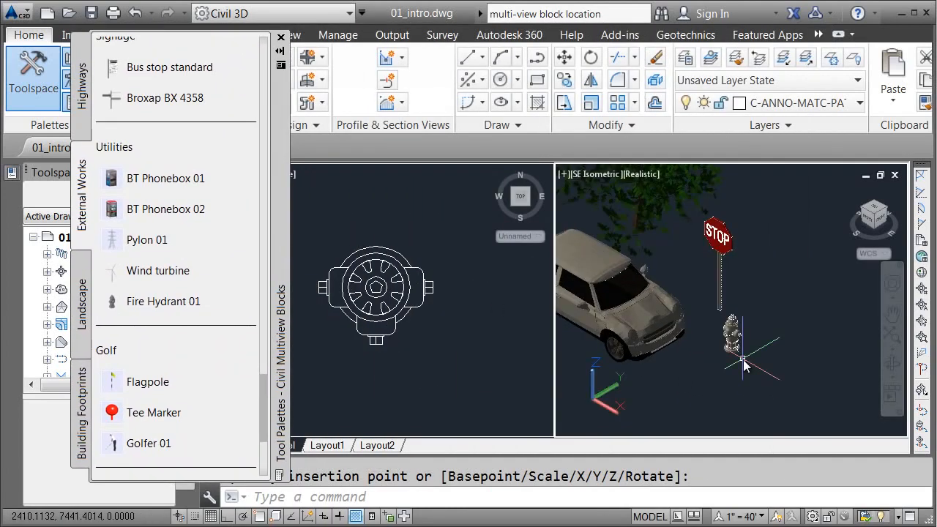
scroll(744, 359, "up", 3)
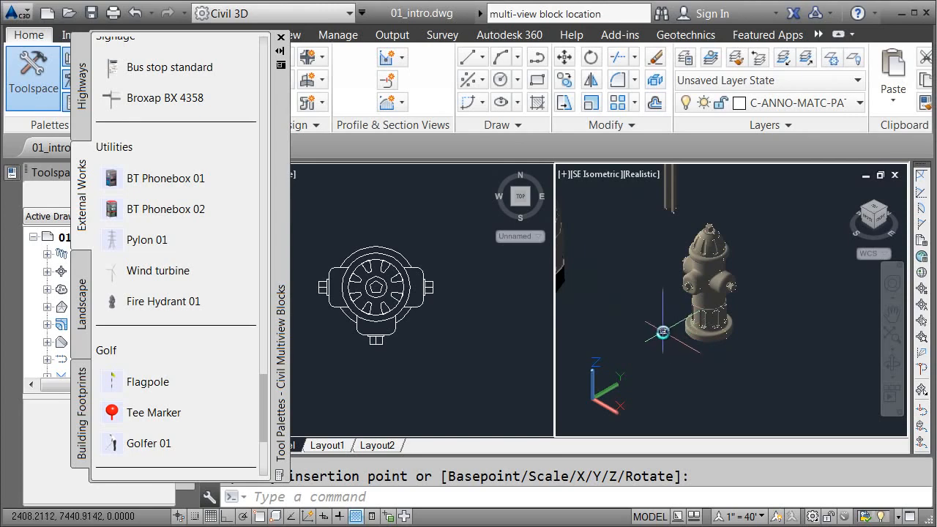
Step: Insert the Seat Broxap 01 block in the plan view beyond the stop sign, rotated so it slopes toward the lower right
left_click(454, 334)
scroll(429, 333, "down", 5)
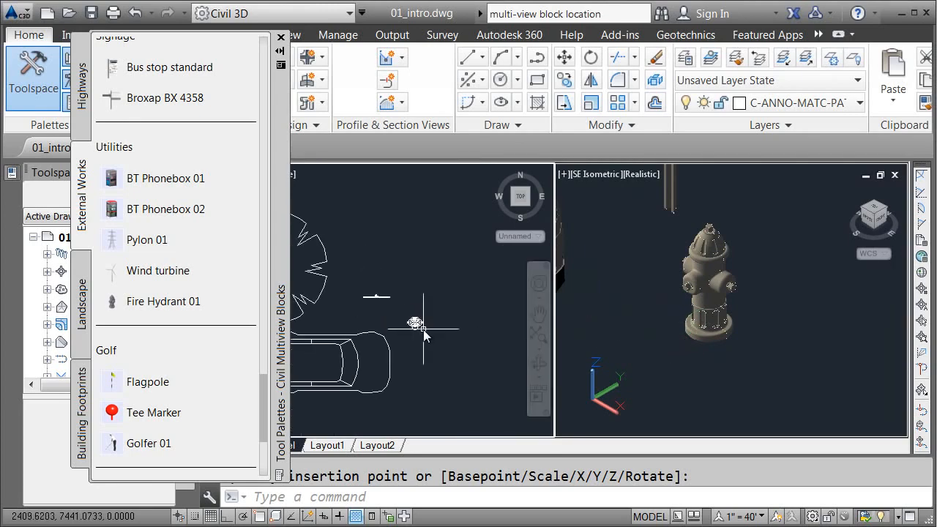
middle_click_drag(449, 331, 395, 327)
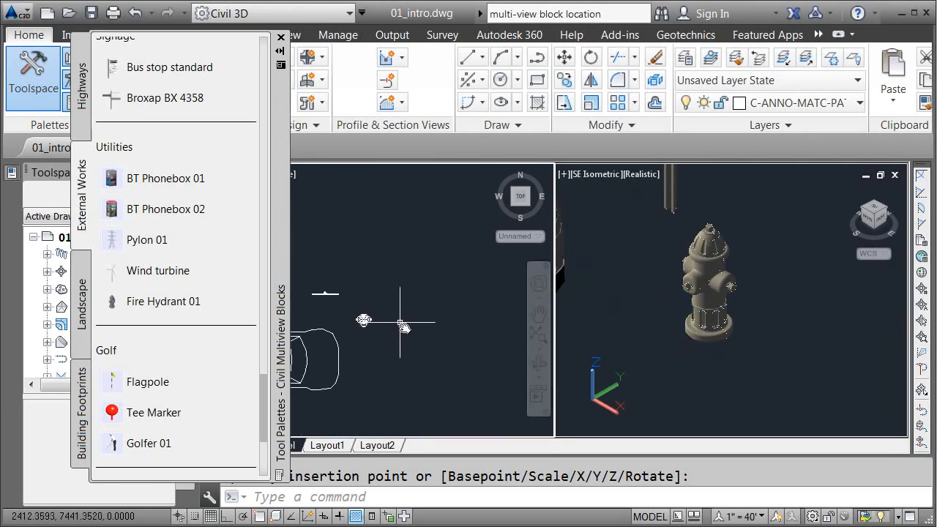
left_click_drag(264, 380, 264, 184)
left_click(163, 150)
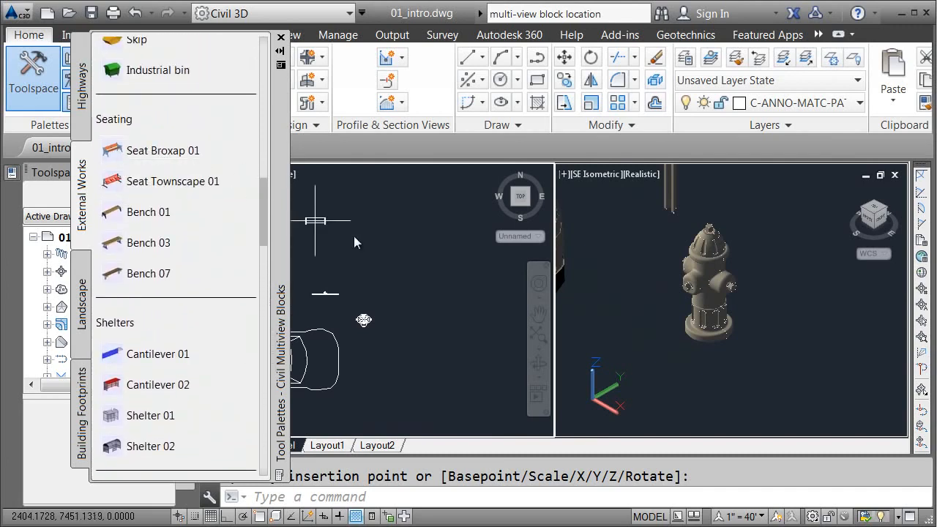
left_click(378, 254)
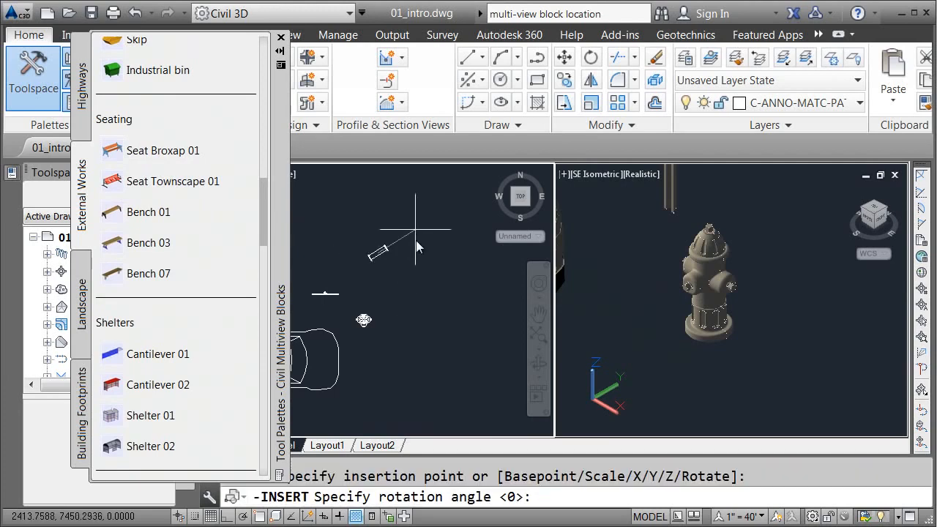
left_click(418, 271)
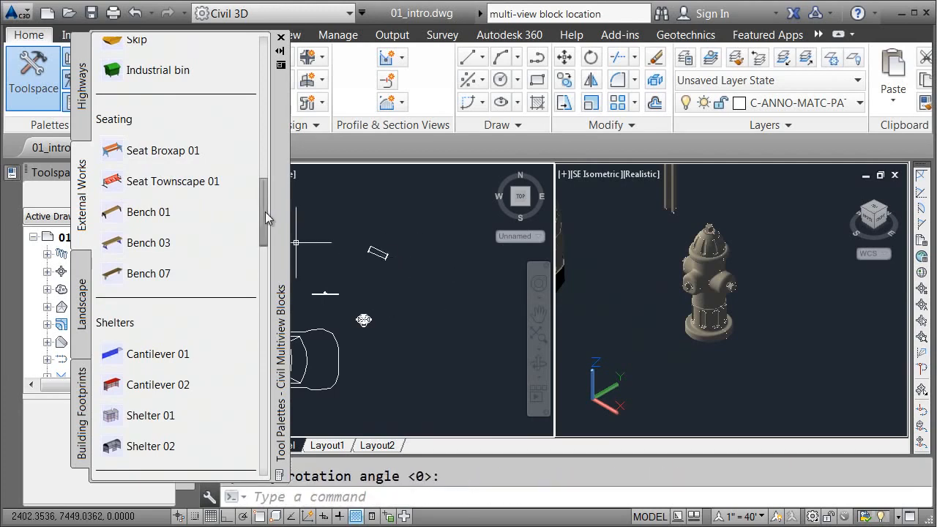
Step: Insert a rotated BT Phonebox 02 block beyond the hydrant in plan and frame it with the bench in the 3D viewport
left_click_drag(264, 217, 264, 405)
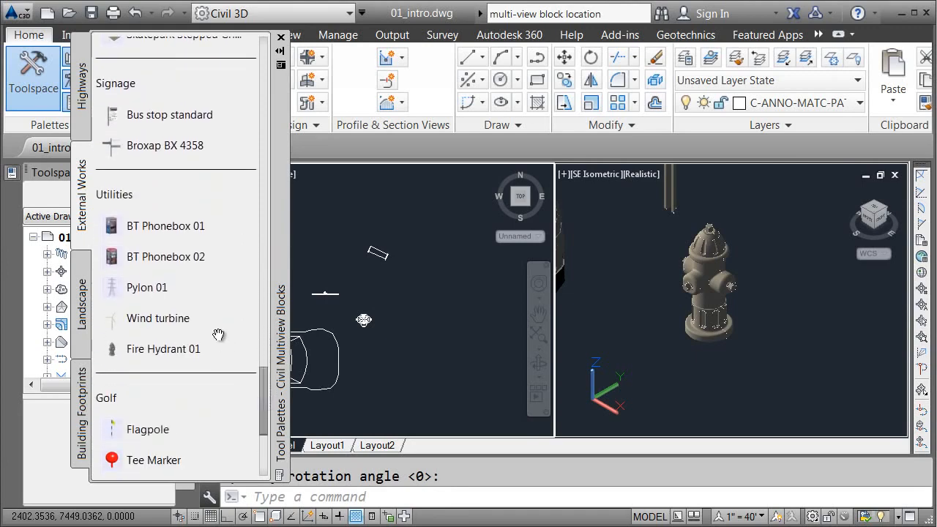
left_click(115, 260)
left_click(430, 302)
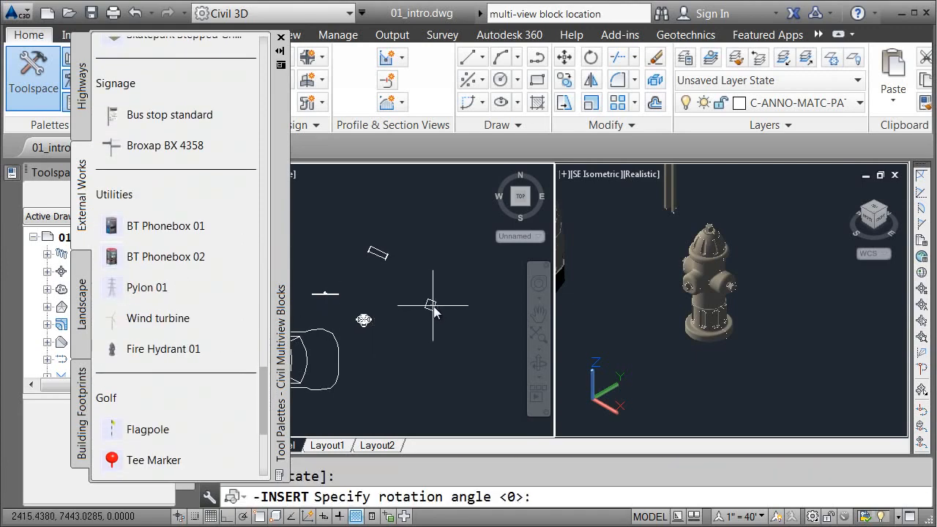
left_click(465, 341)
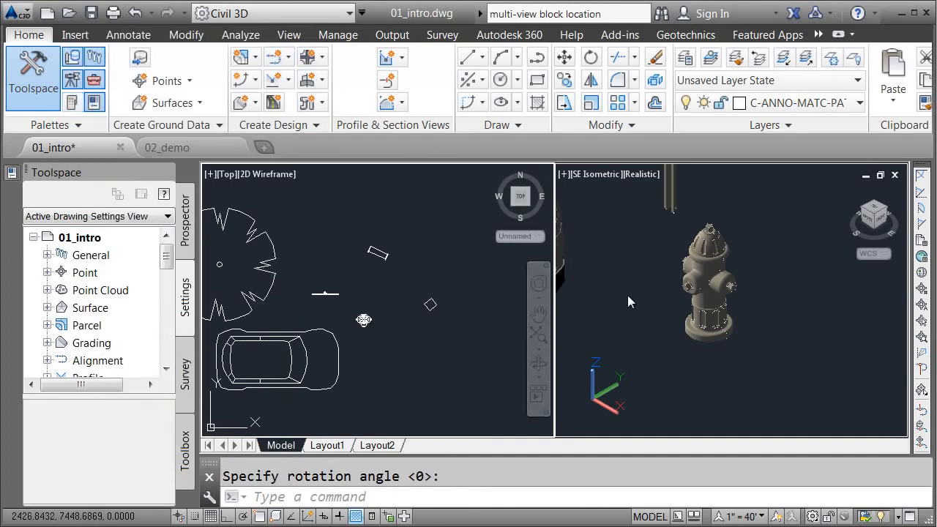
scroll(634, 313, "down", 5)
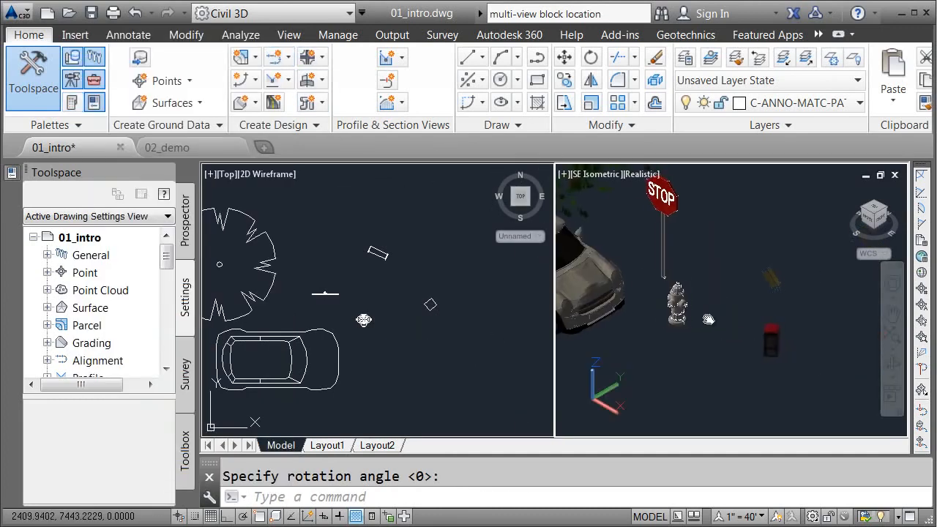
middle_click_drag(709, 319, 639, 318)
scroll(642, 319, "up", 3)
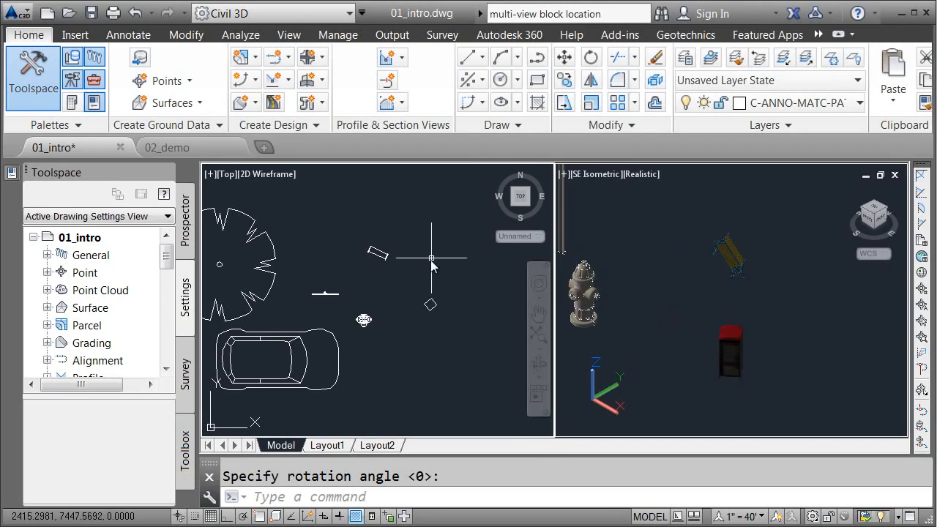
Step: Select the bench and phone box blocks in plan and set their X scale to 3.28
left_click(442, 286)
left_click(386, 235)
left_click(441, 280)
left_click(418, 320)
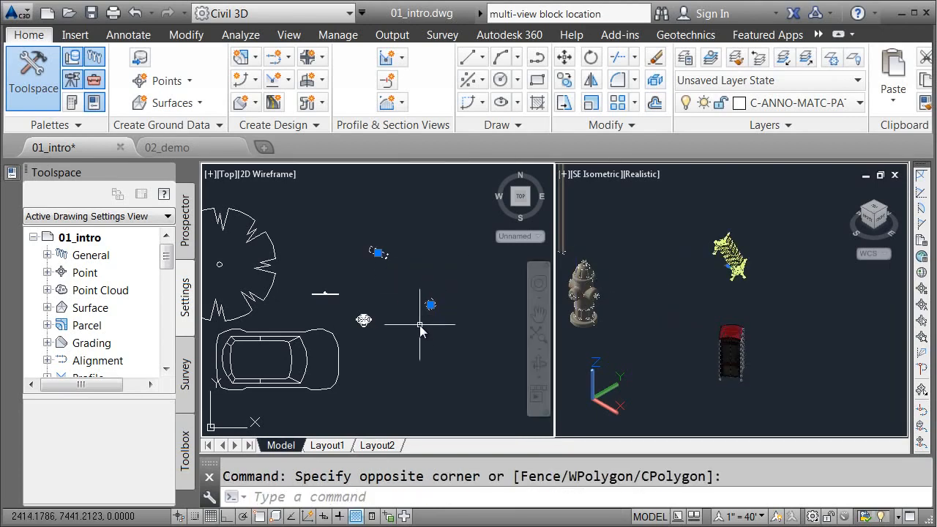
mouse_move(10, 176)
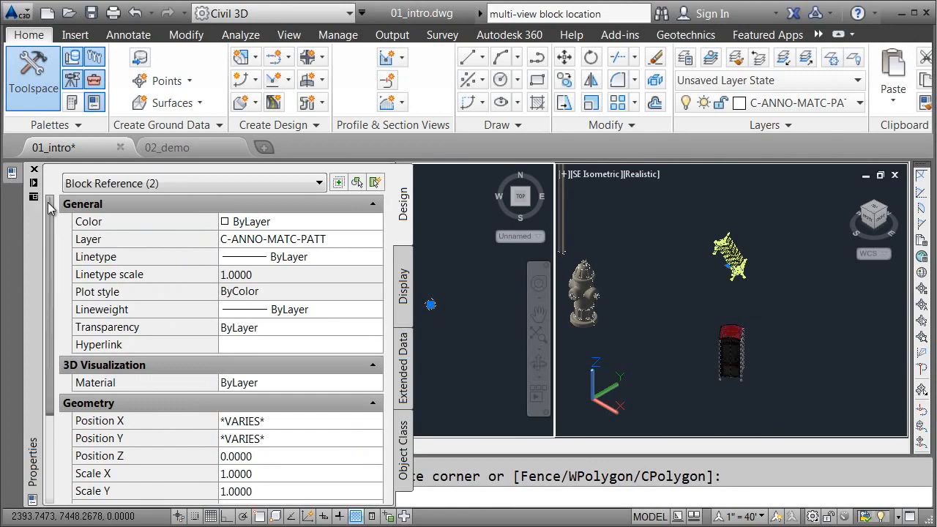
left_click_drag(50, 220, 48, 307)
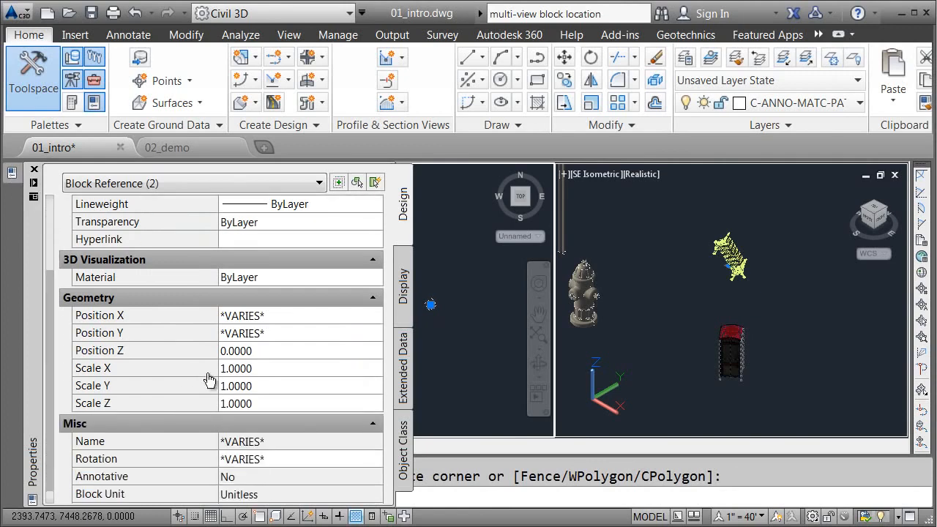
left_click(262, 369)
type("3.28")
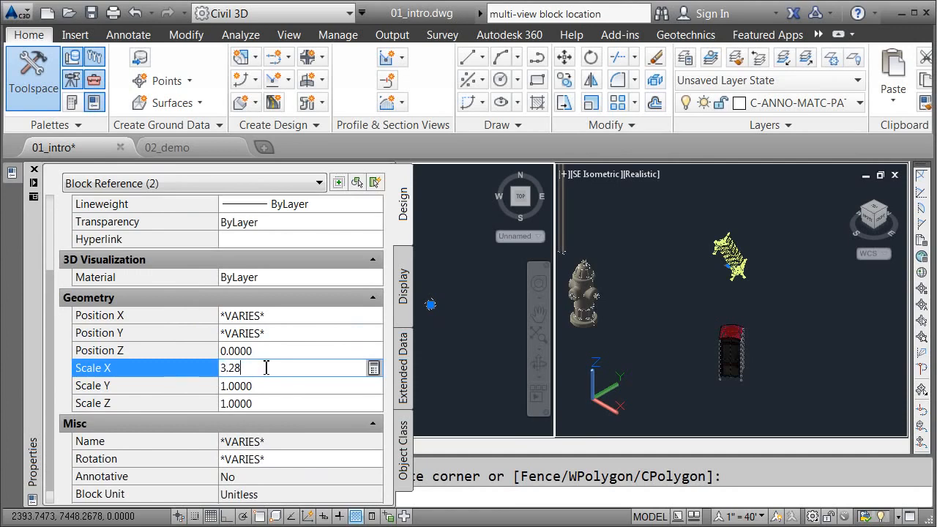
Step: Copy the 3.28 scale to the Y and Z scales of both blocks, deselect them, and orbit the 3D view around them
right_click(229, 372)
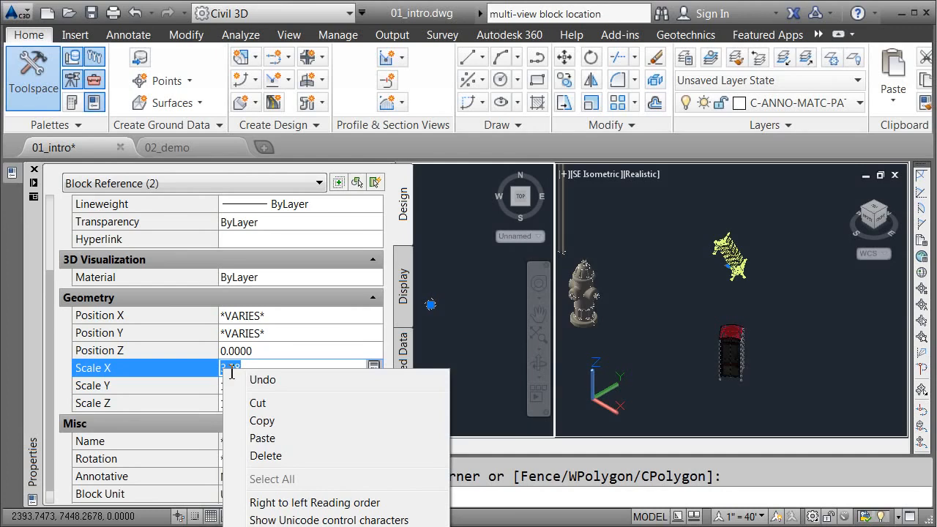
left_click(262, 420)
left_click(242, 385)
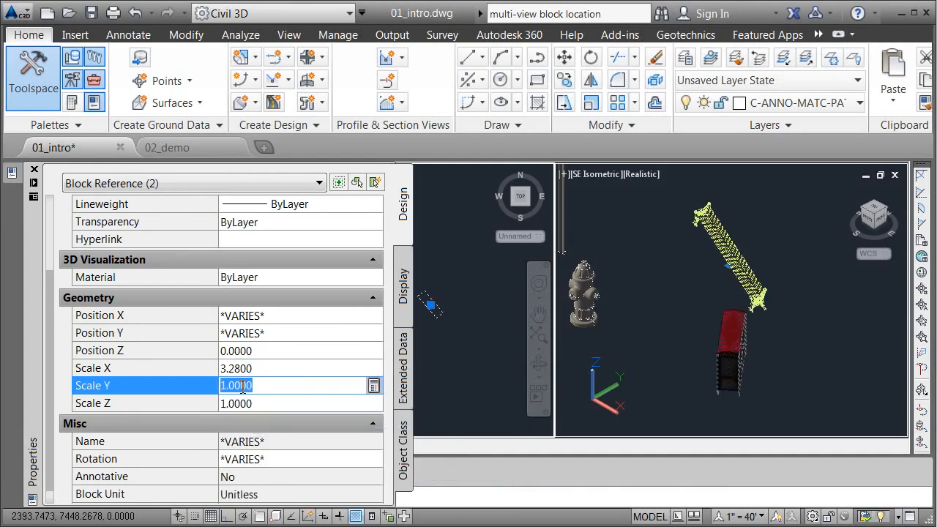
key("ctrl+v")
left_click(246, 404)
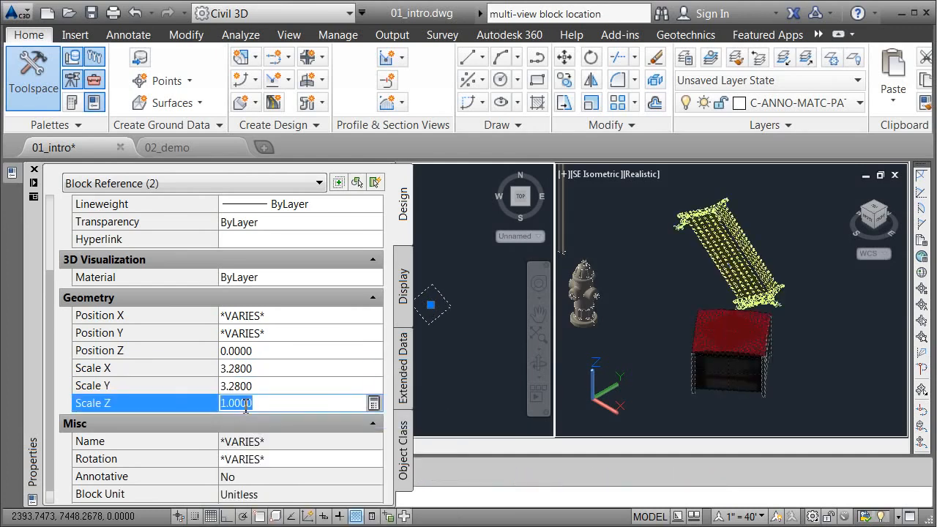
key("ctrl+v")
left_click(262, 368)
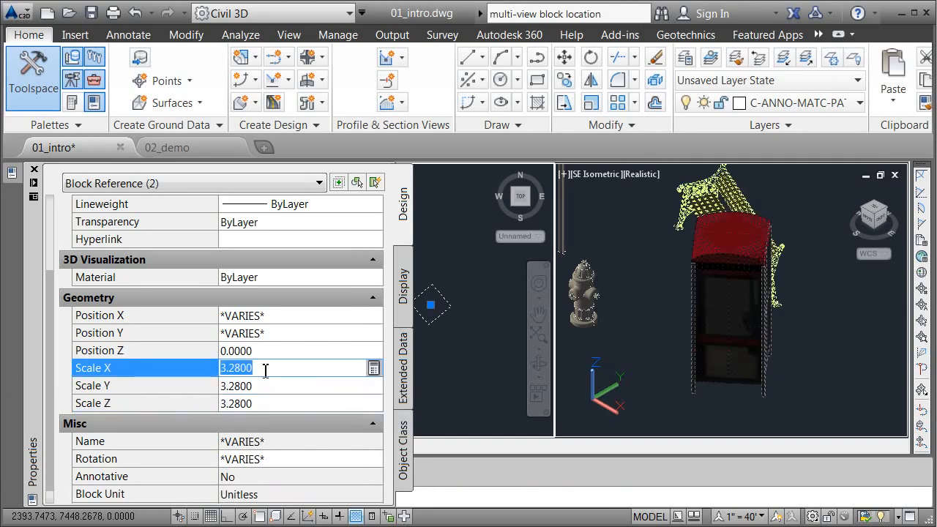
key("Escape")
middle_click_drag(633, 331, 685, 329, "shift")
Step: Examine the insertion scale in the command string of the BT Phonebox 01 tool's properties, then close the tool palettes without changing it
left_click(375, 290)
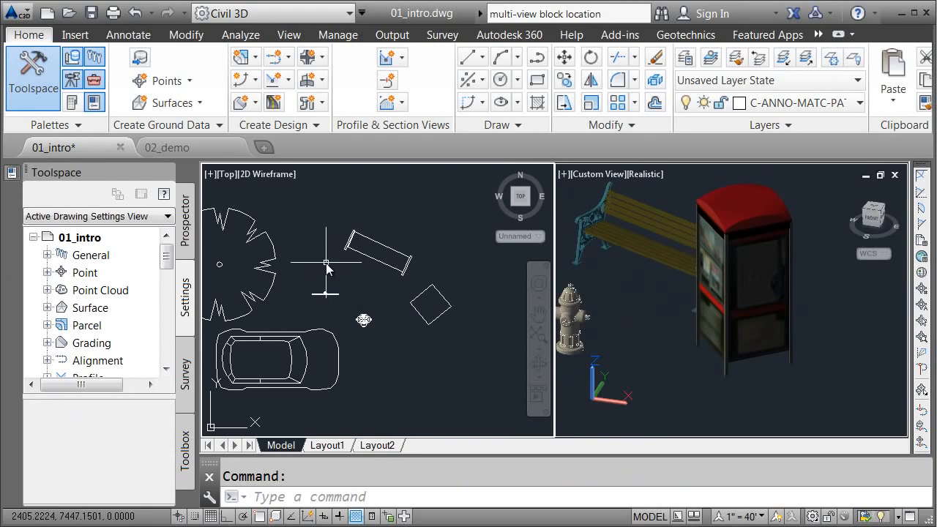
key("ctrl+3")
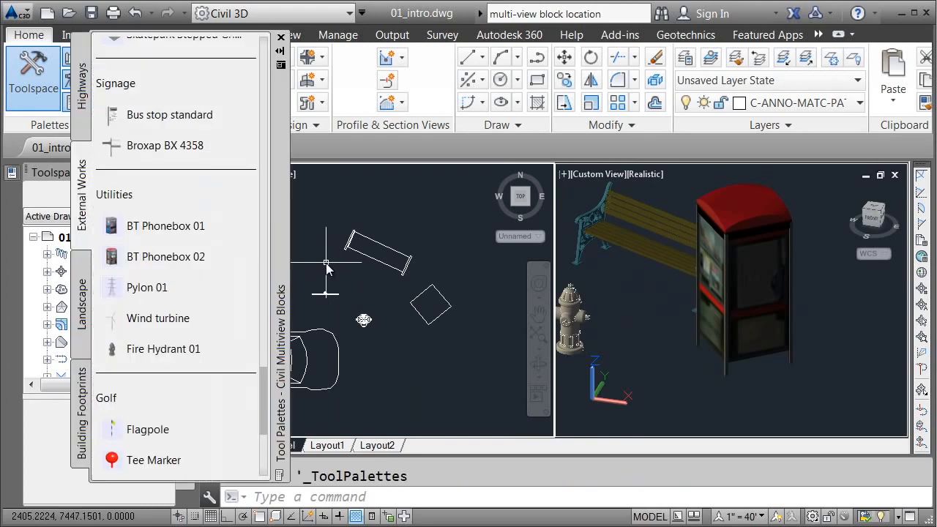
right_click(161, 230)
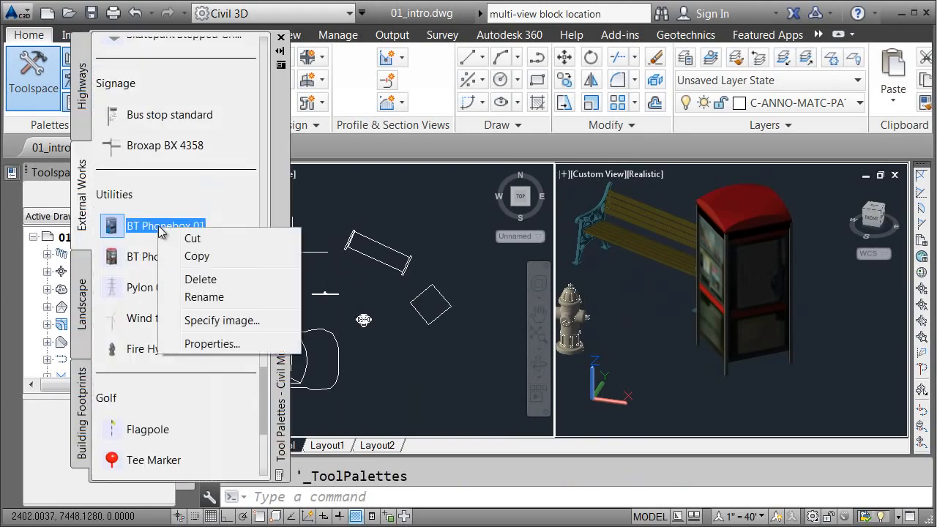
left_click(194, 344)
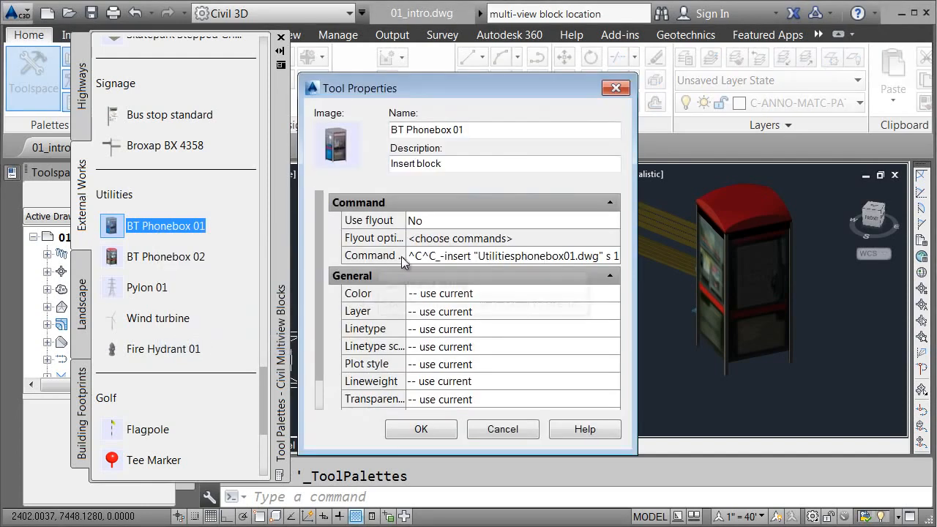
left_click(616, 257)
double_click(618, 256)
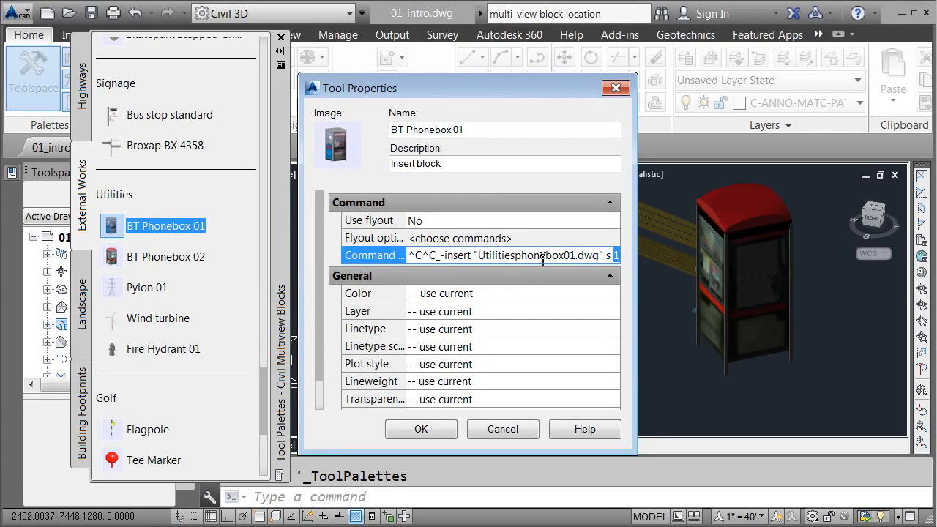
left_click(616, 87)
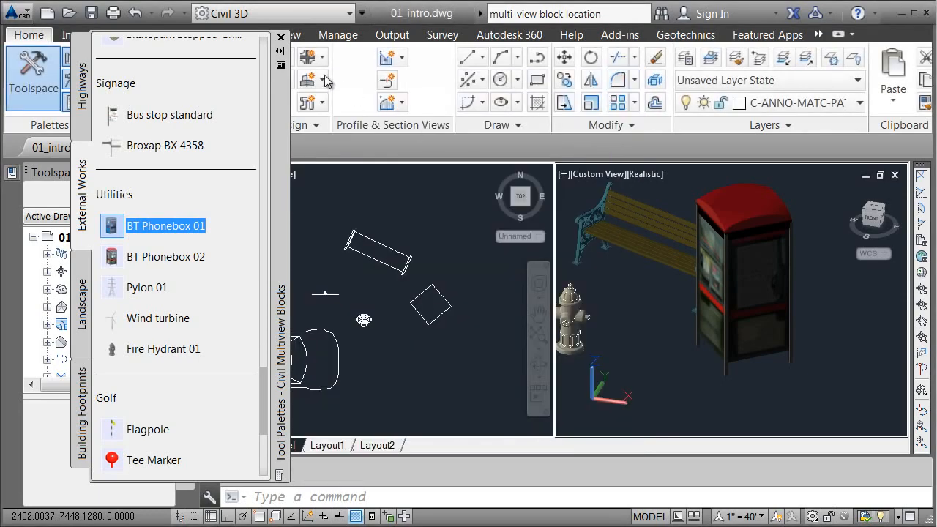
left_click(281, 38)
Step: Open the Mvblocks folder from the DesignCenter favorites and examine its location in the folder tree
key("ctrl+2")
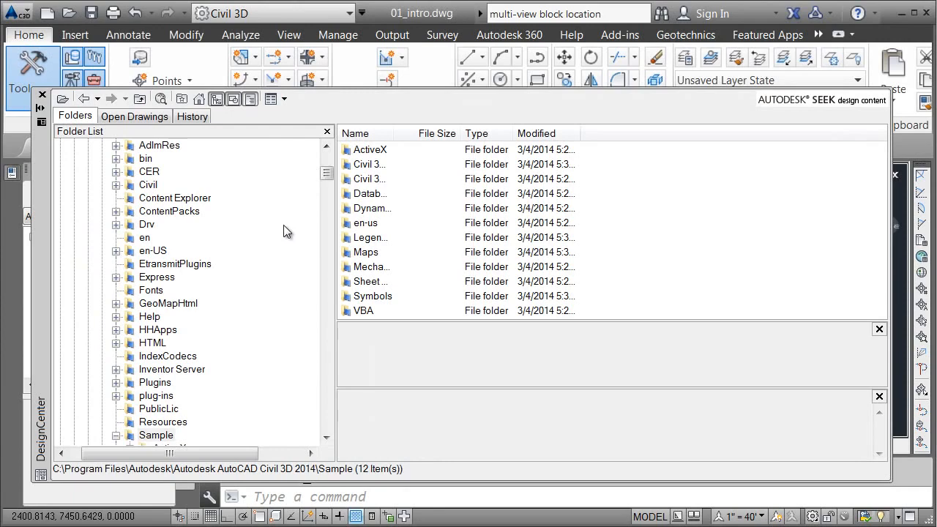
left_click(181, 99)
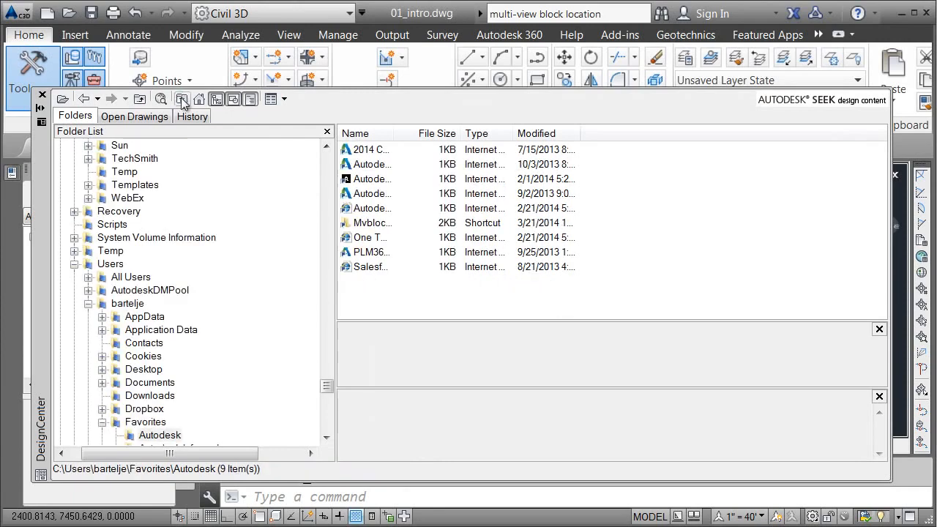
double_click(368, 224)
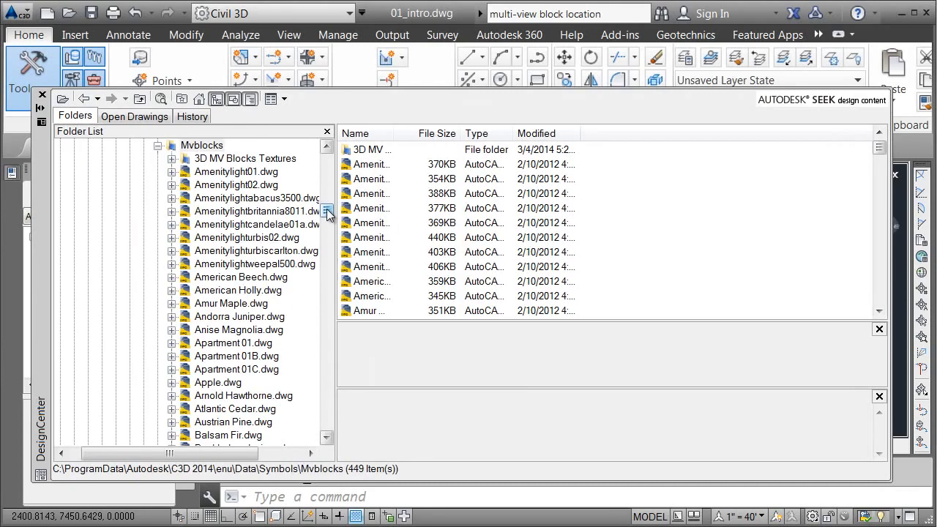
scroll(168, 203, "up", 9)
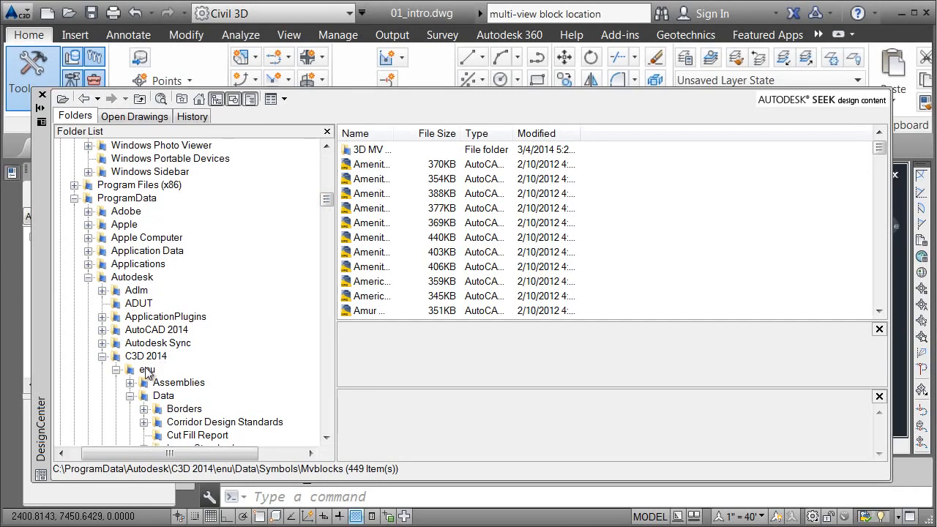
left_click(327, 439)
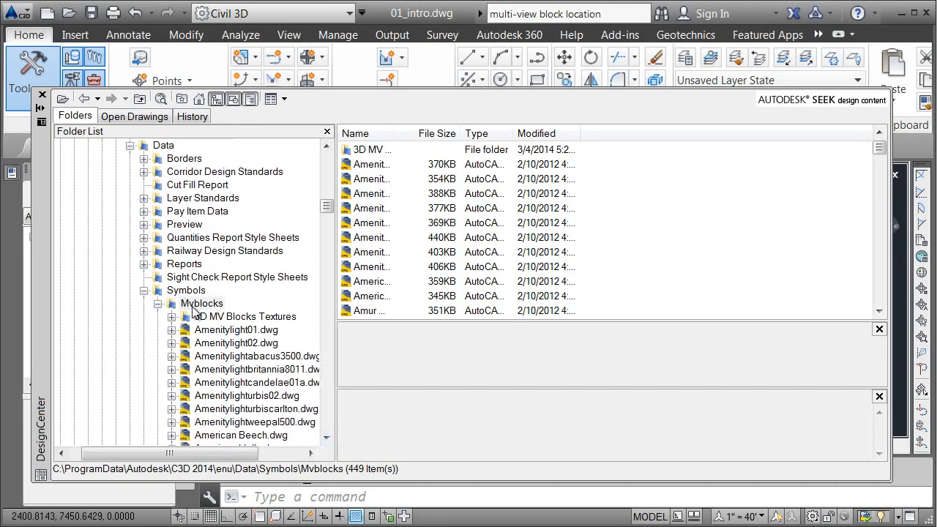
Step: Look through the block drawings in the Mvblocks folder, then close DesignCenter
left_click(327, 438)
left_click(327, 439)
left_click(328, 439)
left_click(327, 439)
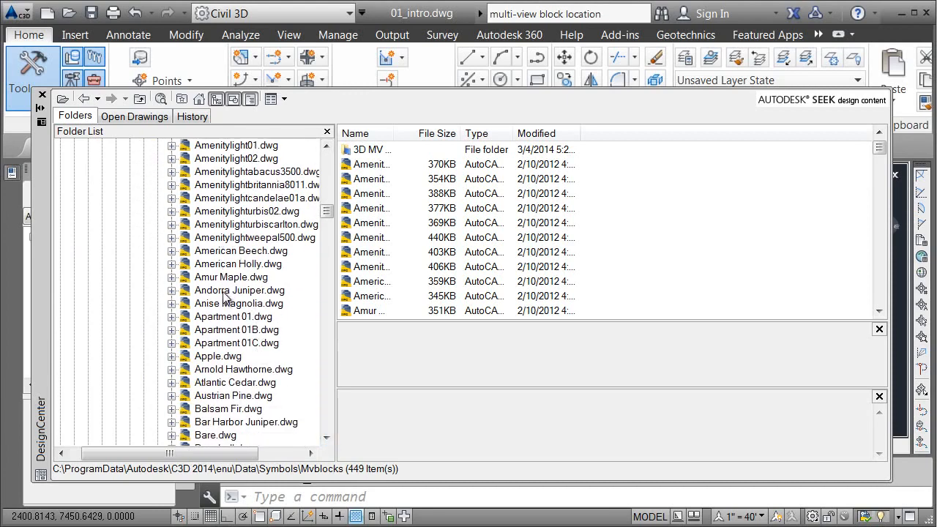
left_click(42, 94)
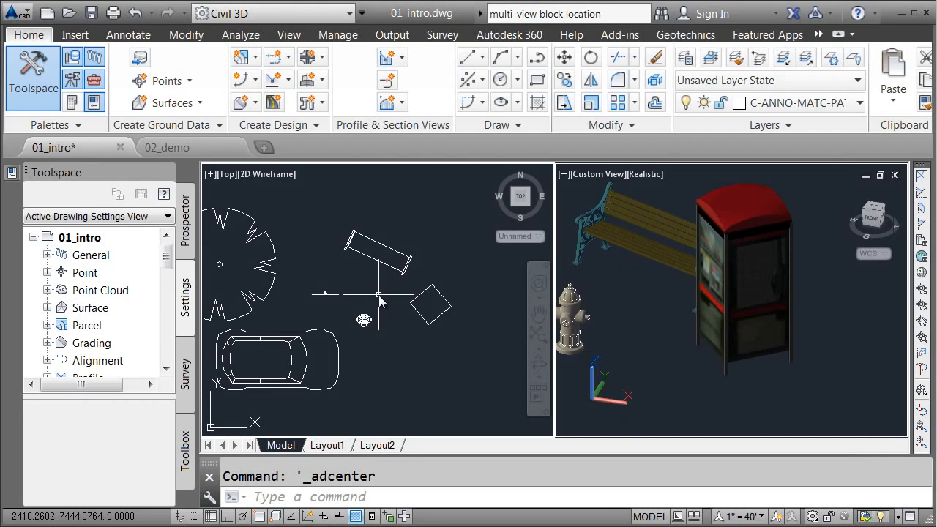
Step: Switch to the 02_demo drawing and examine the point style and description of the SIGN point numbered 47
left_click(180, 149)
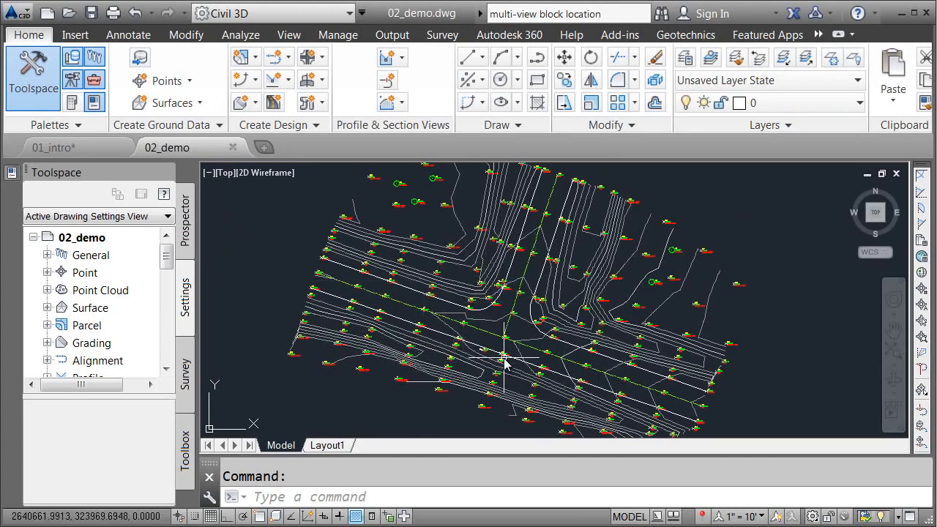
scroll(513, 282, "up", 10)
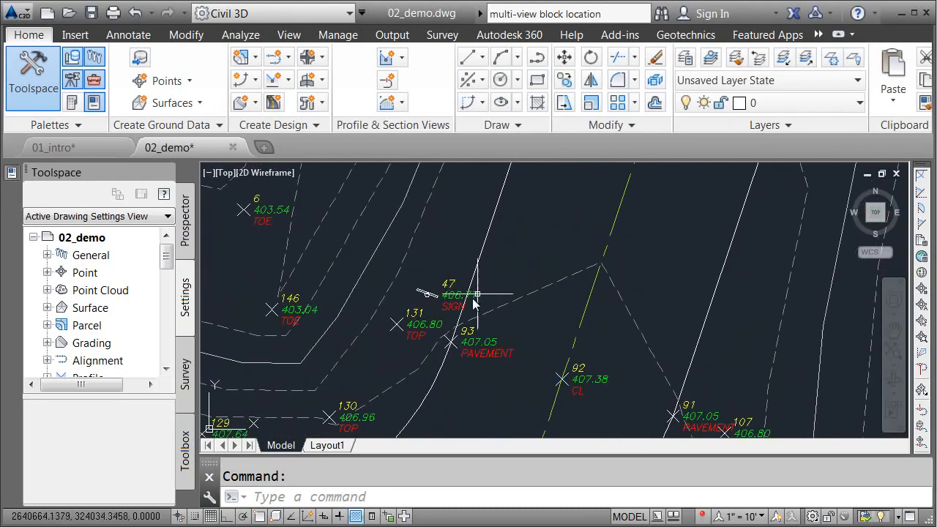
mouse_move(405, 280)
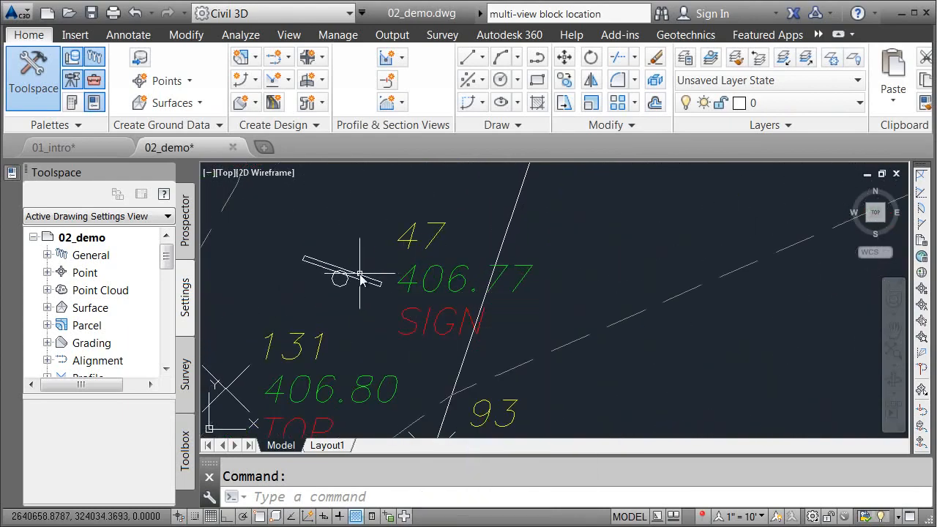
mouse_move(361, 278)
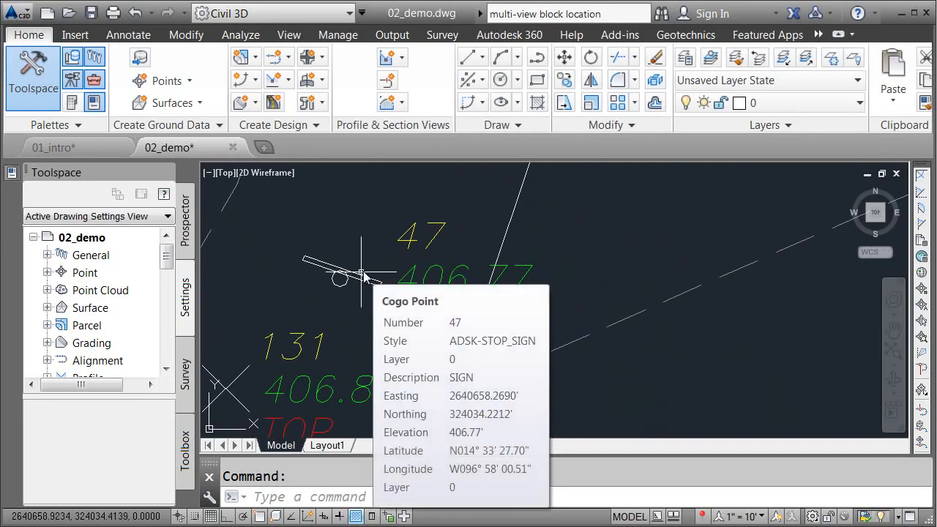
mouse_move(366, 260)
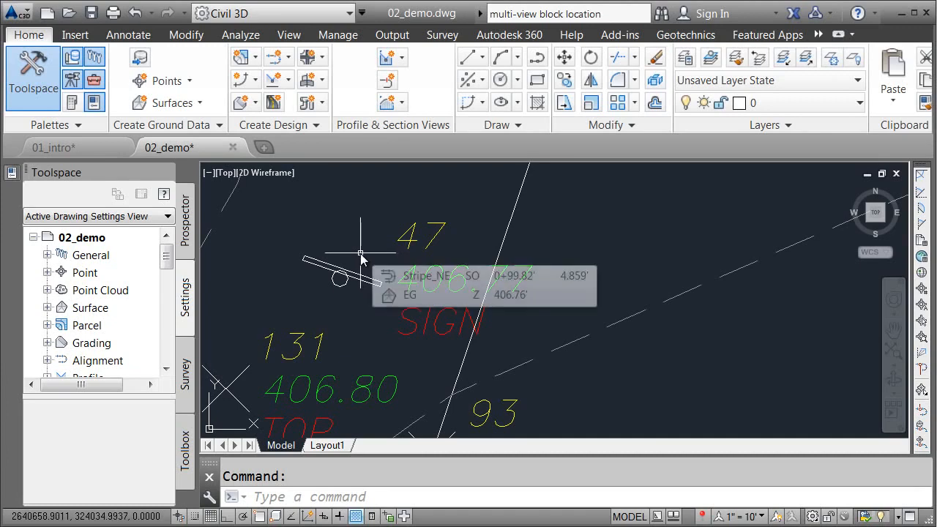
Step: Apply the custom viewport configuration Stop Sign CloseUP to show the sign in plan and 3D
left_click(209, 174)
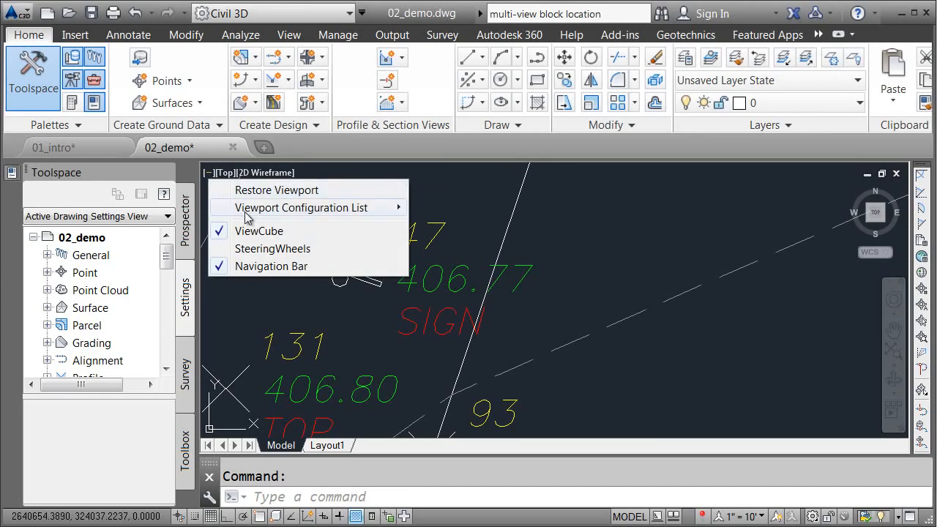
mouse_move(249, 209)
mouse_move(568, 210)
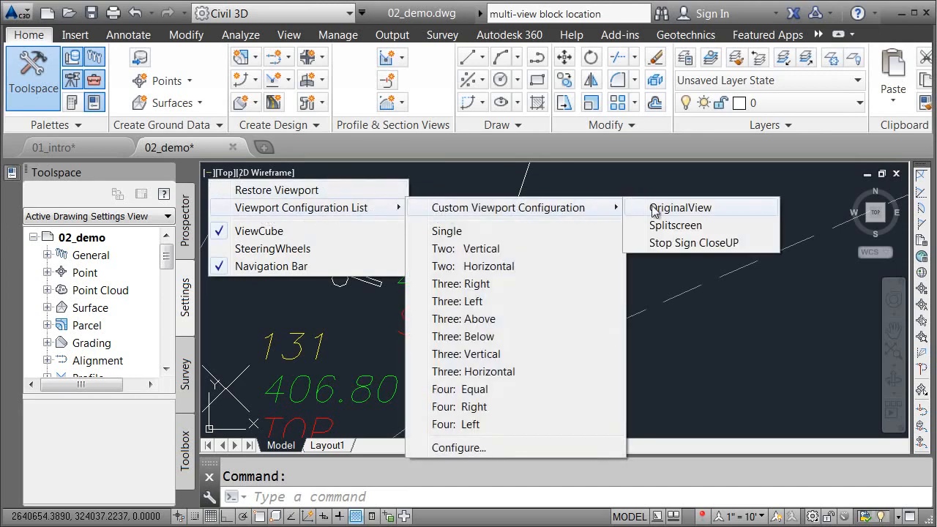
left_click(659, 244)
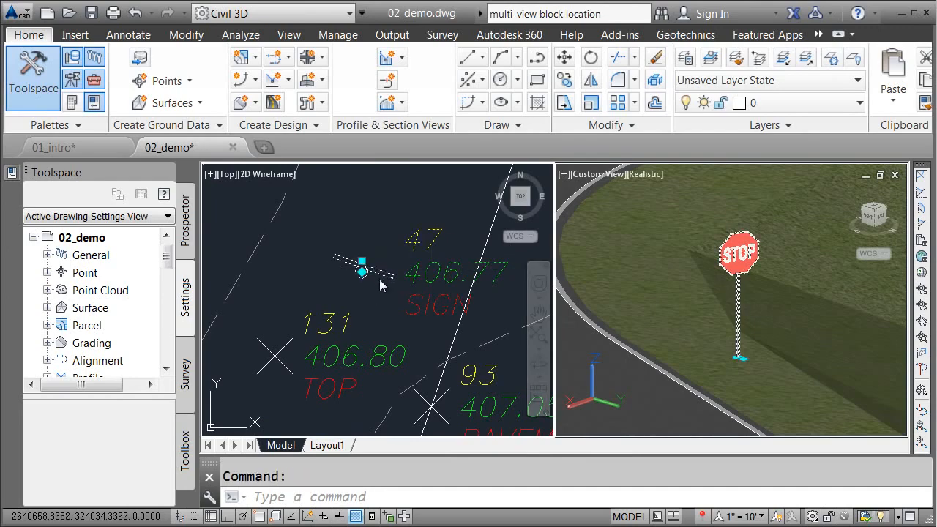
Step: Rotate only the marker of point 47 so the stop sign runs nearly north-south in plan, and deselect it
left_click(362, 272)
mouse_move(362, 274)
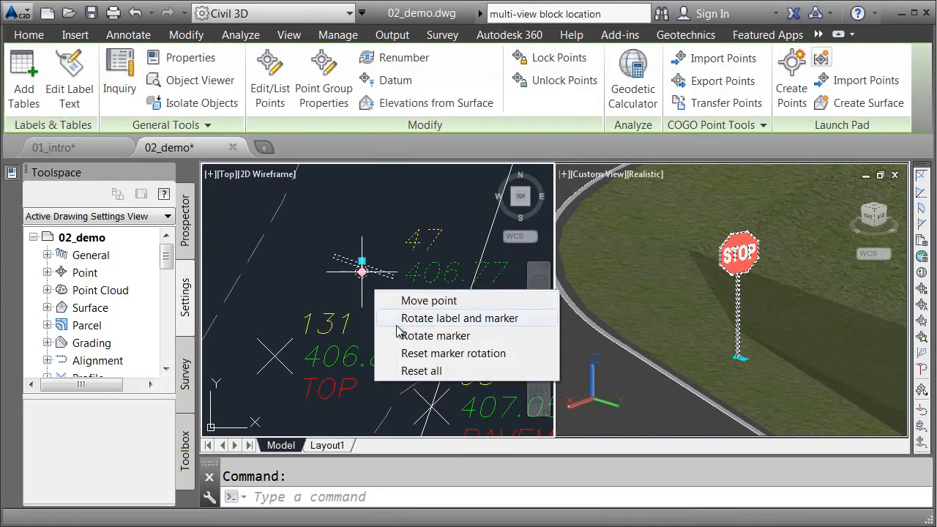
left_click(419, 336)
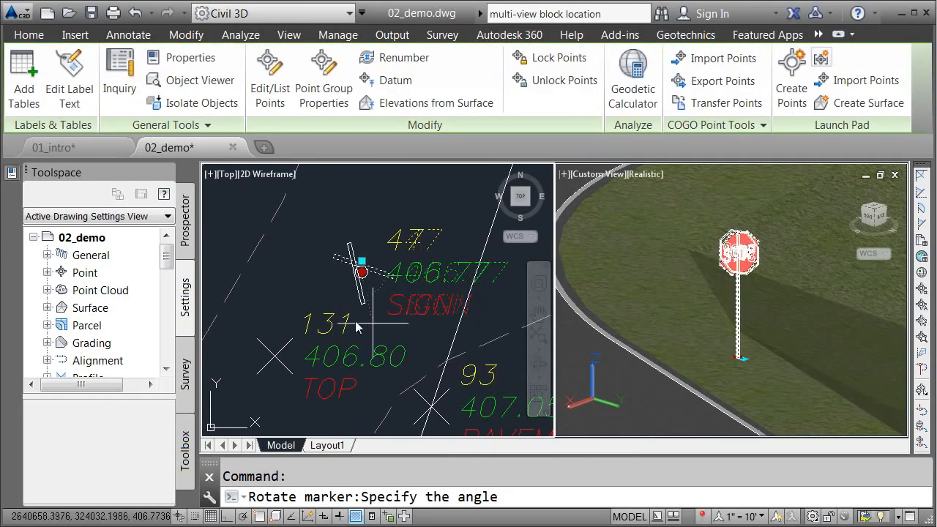
left_click(366, 221)
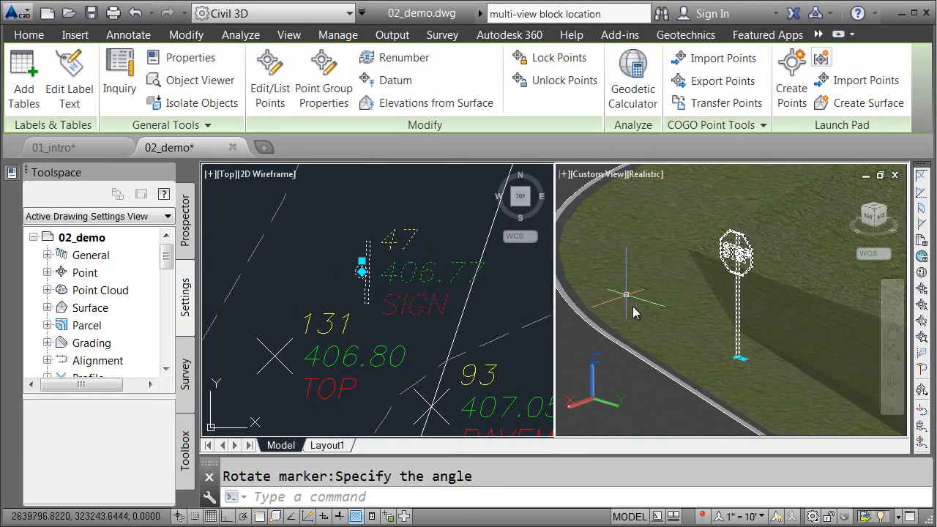
key("Escape")
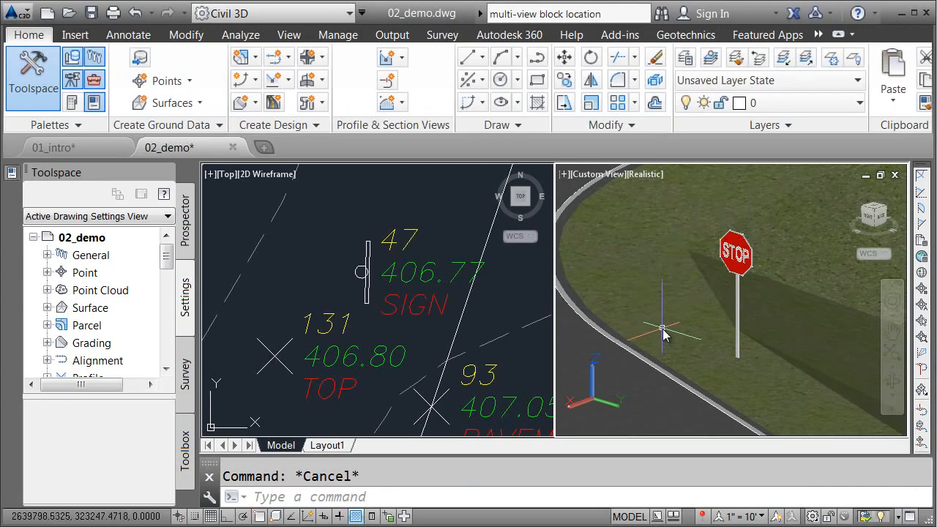
Step: Rotate the stop sign marker of point 47 back to face the road's traffic, then deselect the point
left_click(361, 269)
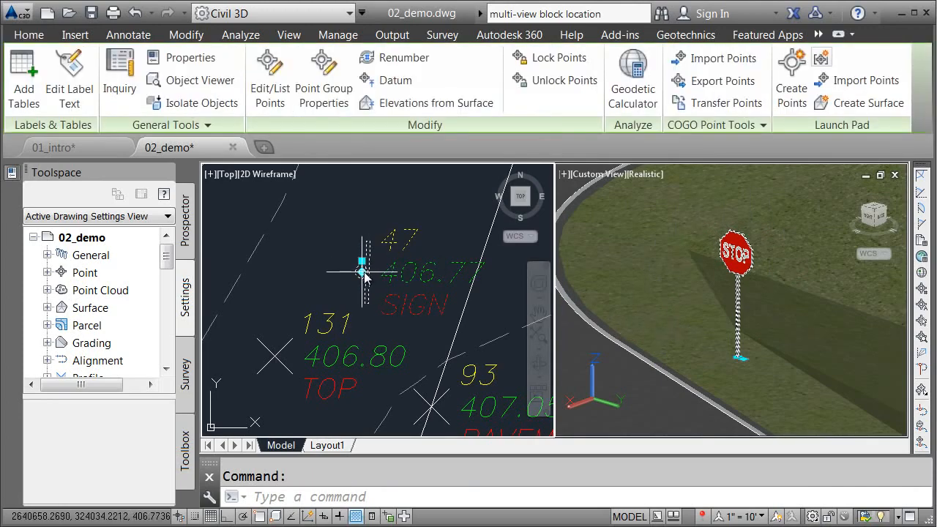
mouse_move(362, 272)
left_click(405, 334)
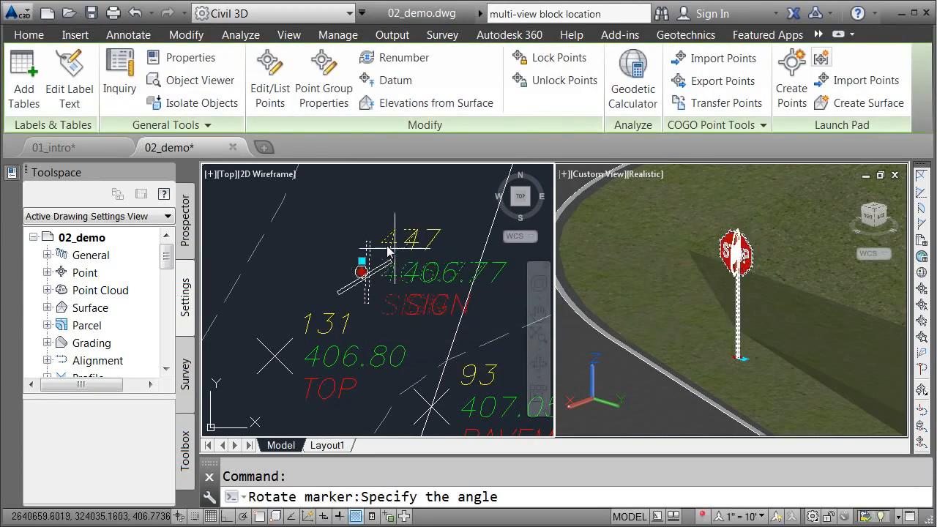
left_click(322, 262)
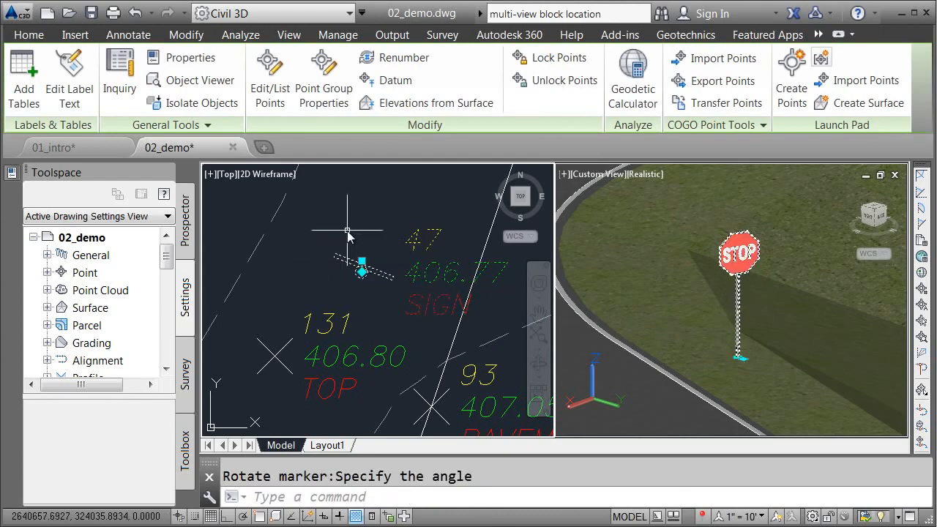
key("Escape")
Step: Apply the custom viewport configuration Splitscreen to show the intersection in plan and 3D
left_click(211, 178)
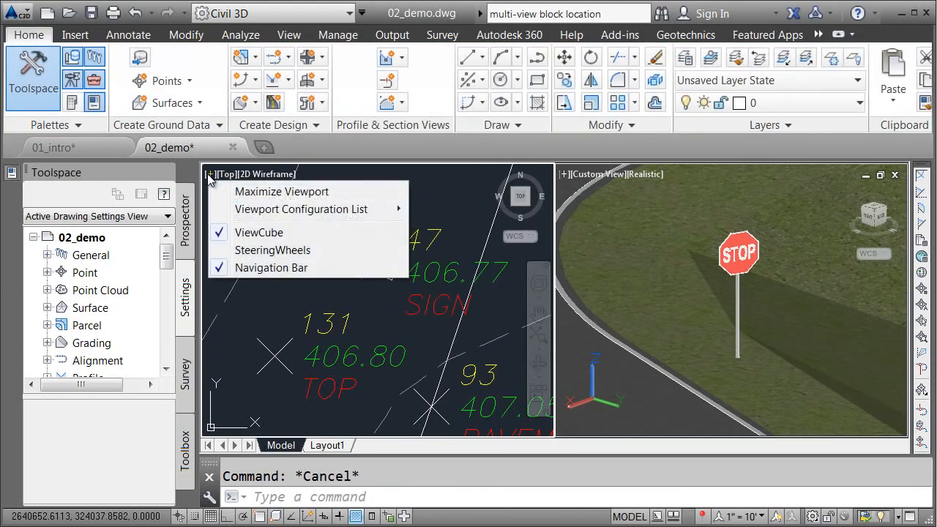
mouse_move(293, 209)
mouse_move(578, 217)
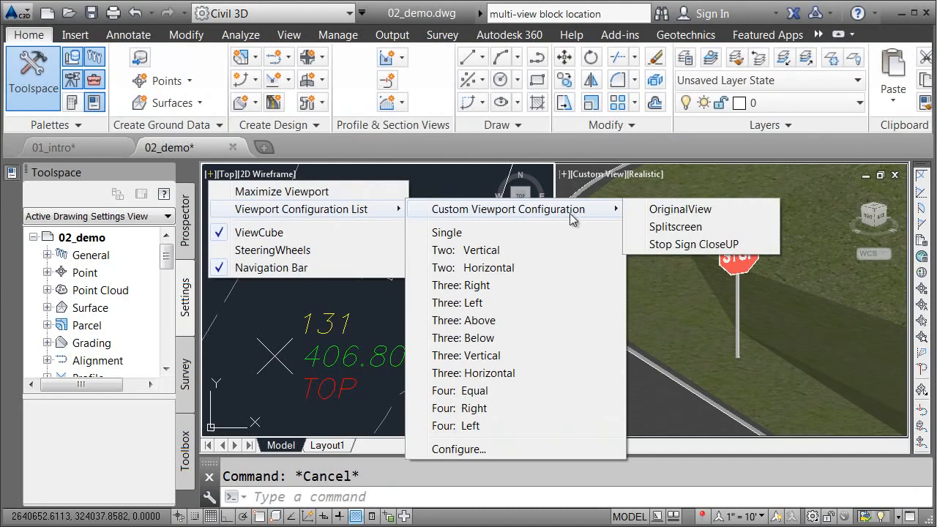
left_click(656, 229)
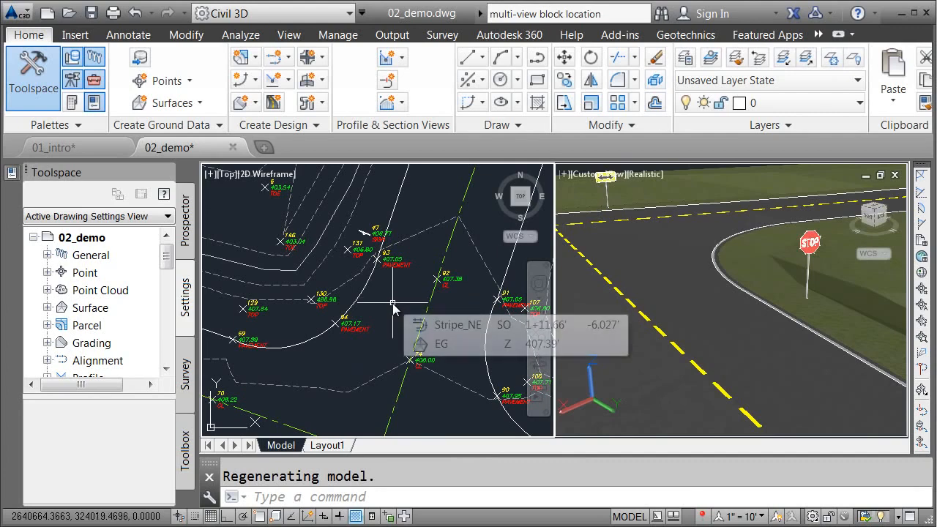
Step: Insert the Mini from the Highways tool palette into the lane beside the stop sign, rotated to align with the road
key("ctrl+3")
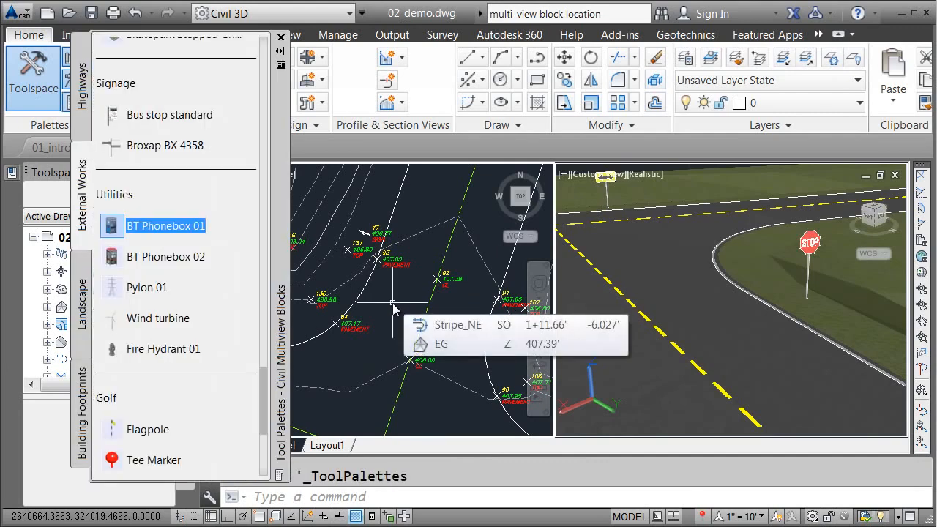
left_click(83, 92)
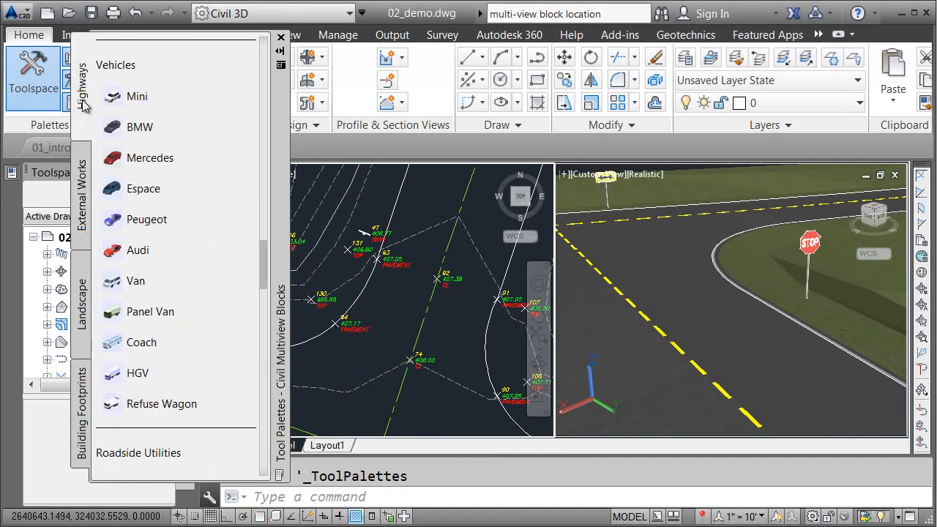
left_click(126, 97)
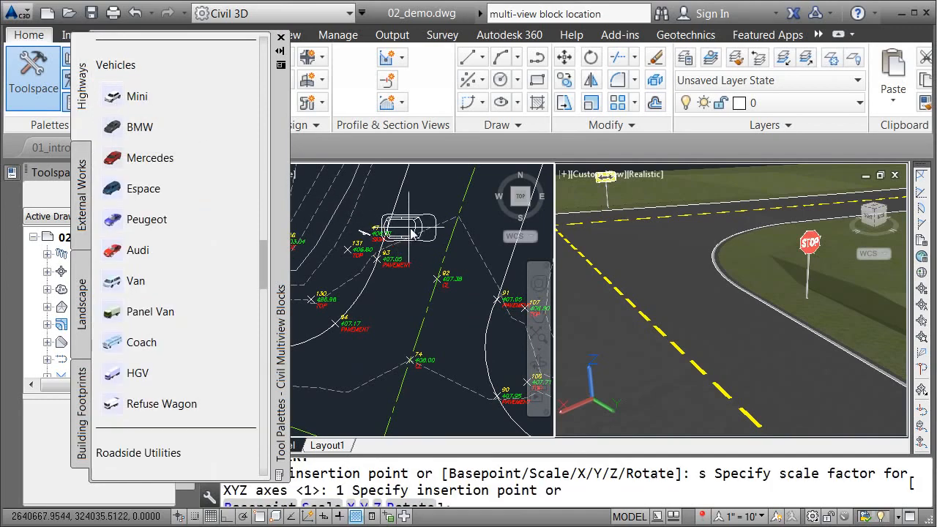
left_click(432, 234)
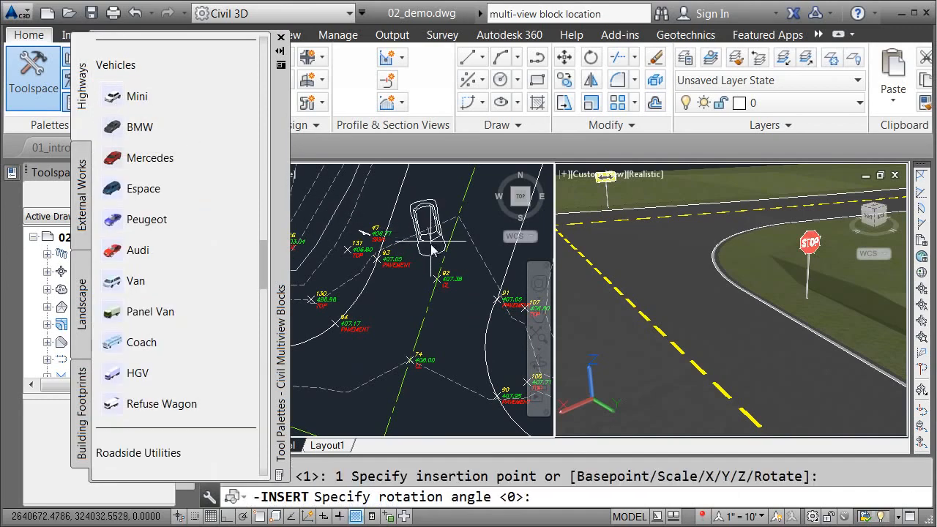
left_click(415, 282)
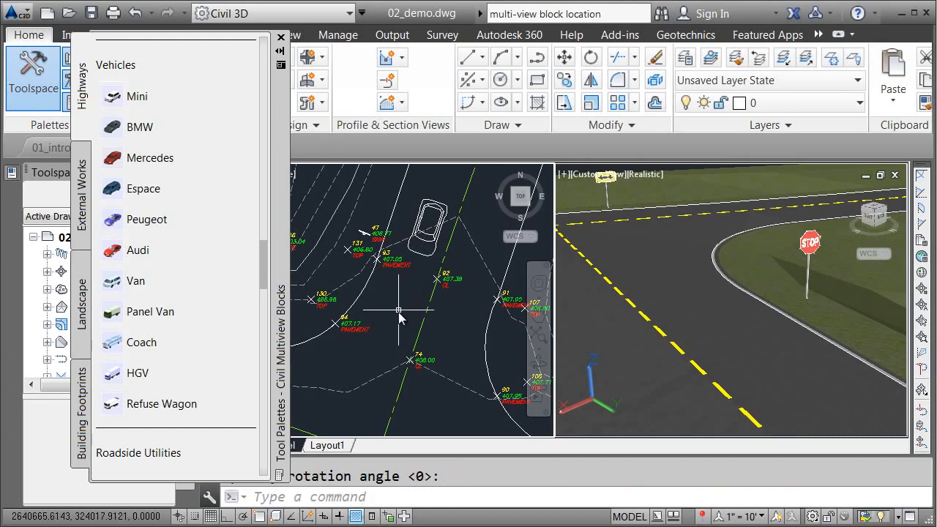
Step: Insert the Mercedes block in the main road's lane just west of point 73, rotated parallel to the road centerline
middle_click_drag(375, 360, 439, 283)
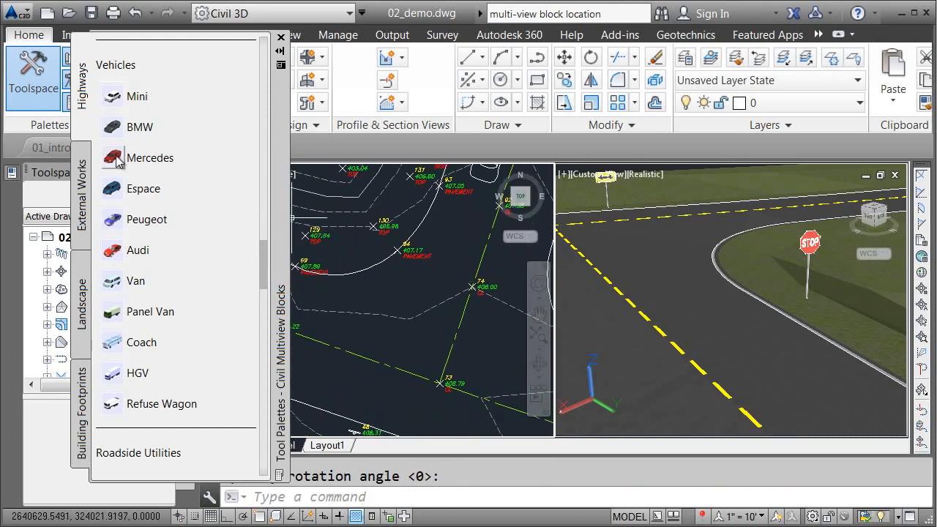
left_click(175, 186)
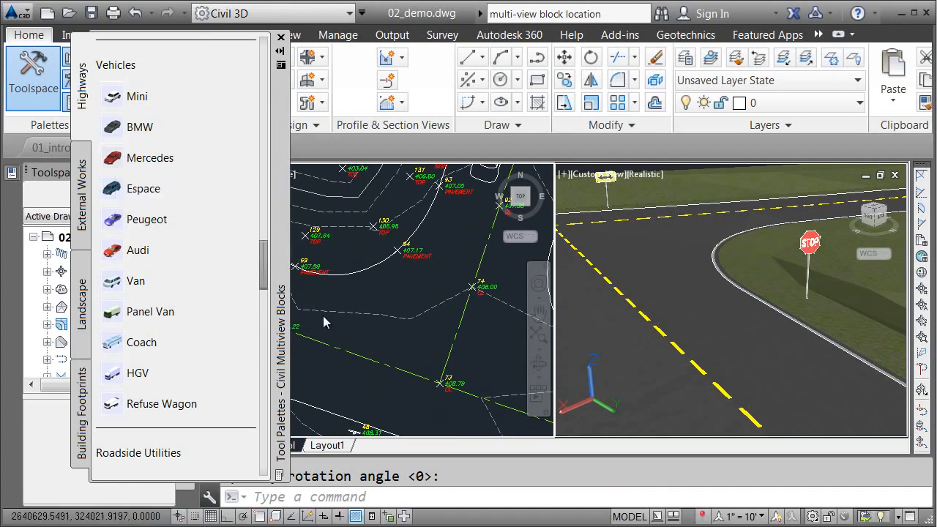
left_click(344, 382)
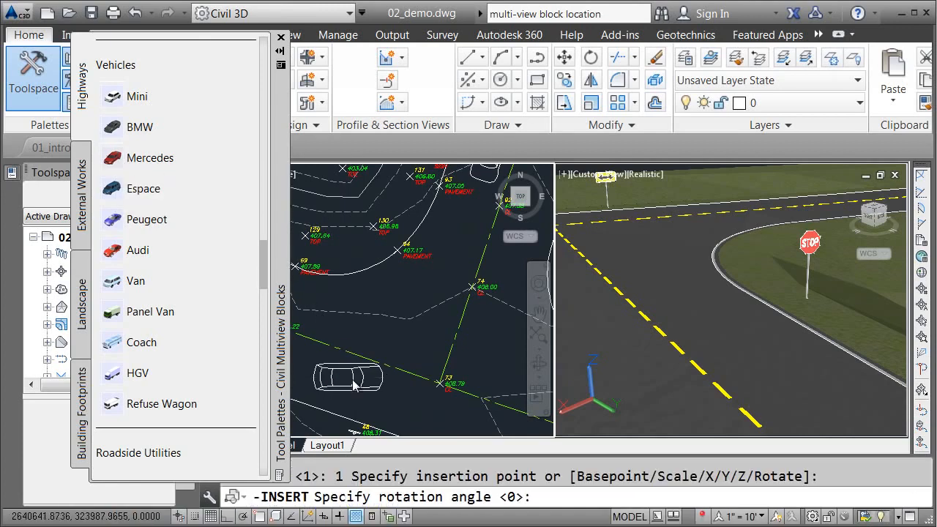
left_click(396, 395)
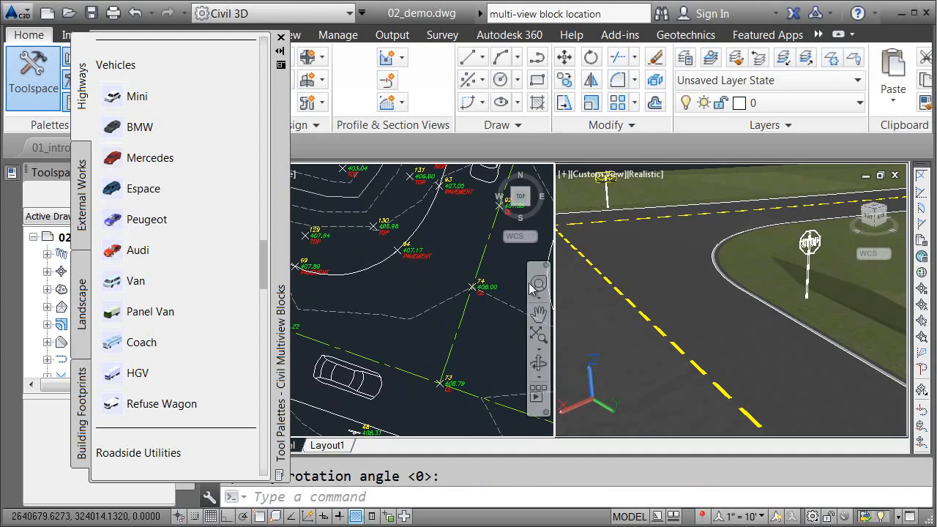
Step: Move the Vehiclescarmercedes and Vehiclescarmini blocks to the surface's elevation, then deselect the surface and close the tool palettes
scroll(434, 285, "down", 3)
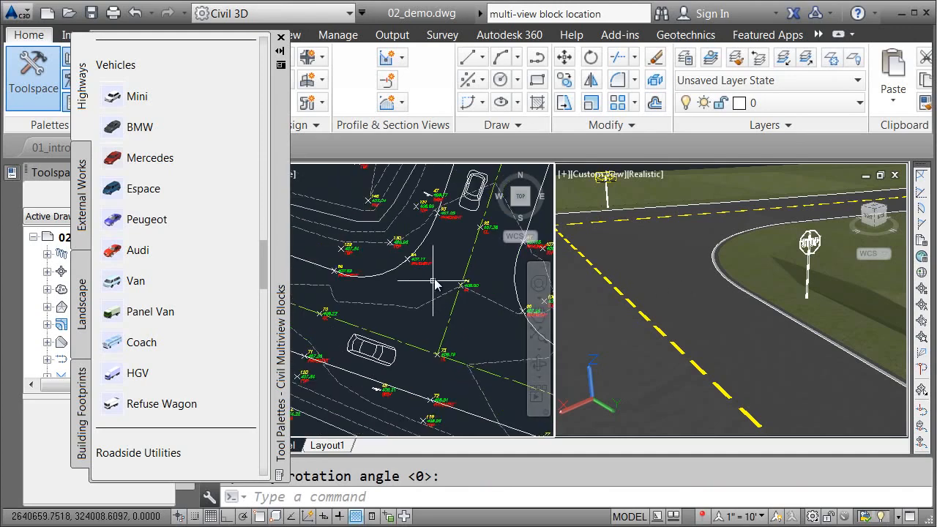
middle_click_drag(437, 286, 413, 298)
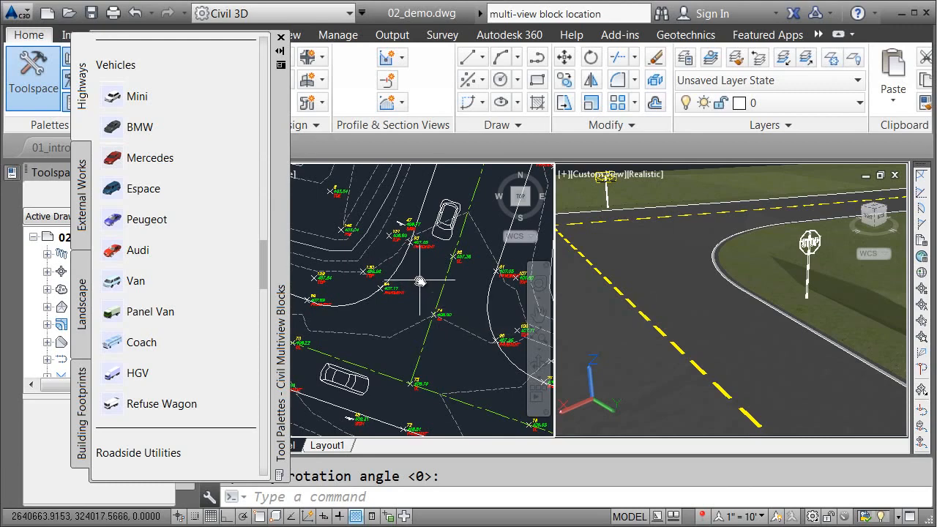
left_click(387, 259)
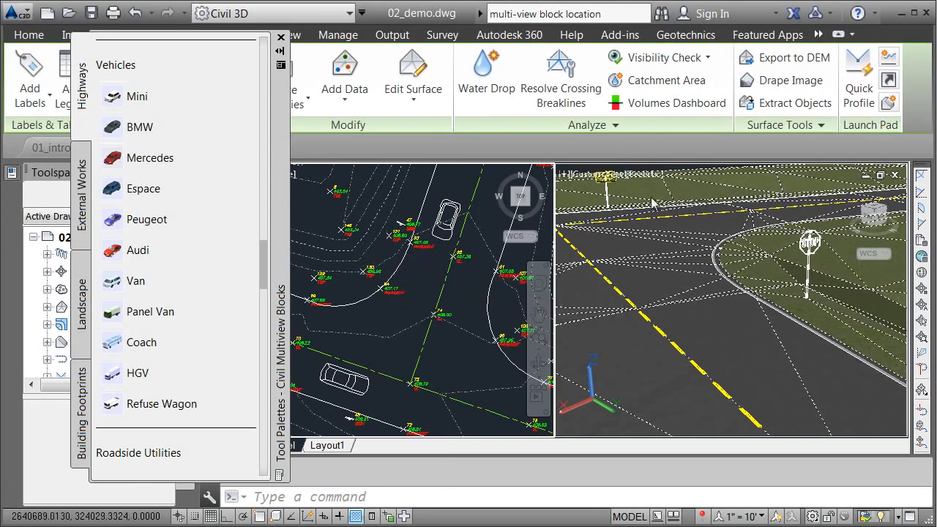
left_click(819, 126)
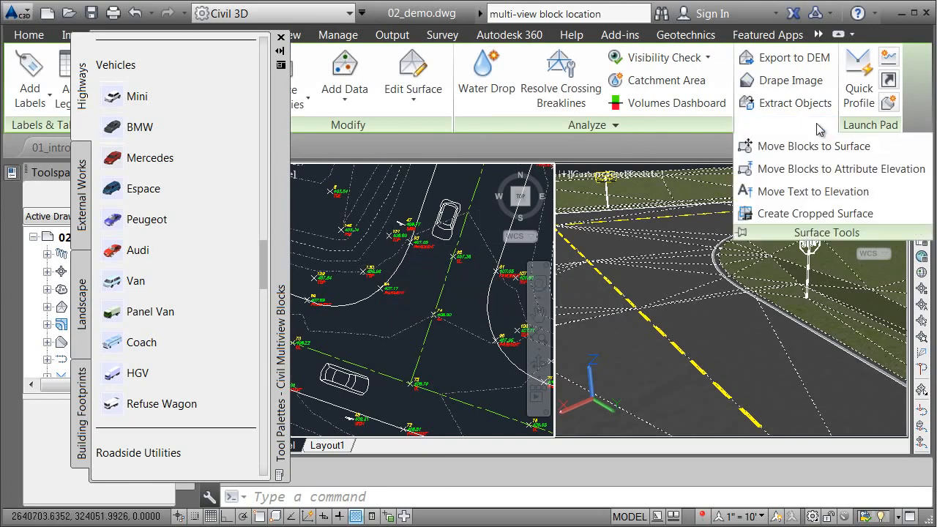
left_click(788, 146)
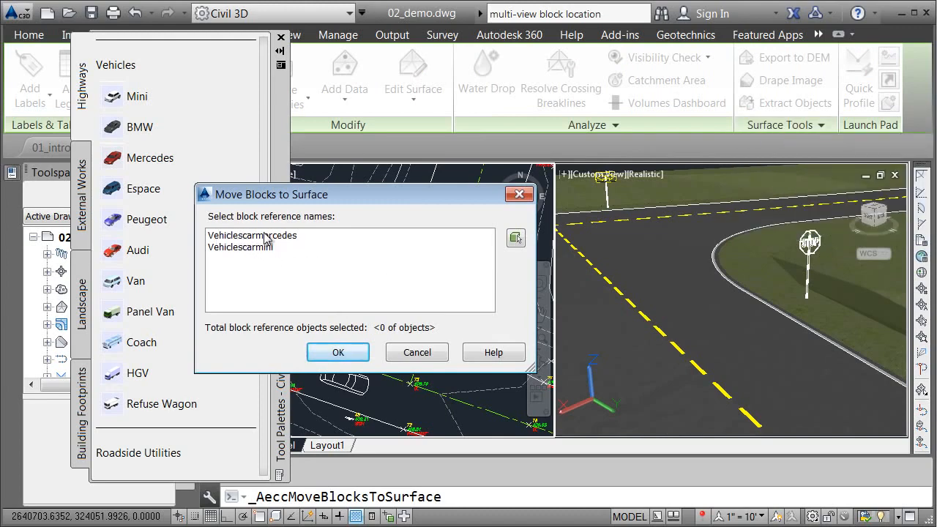
left_click(267, 236)
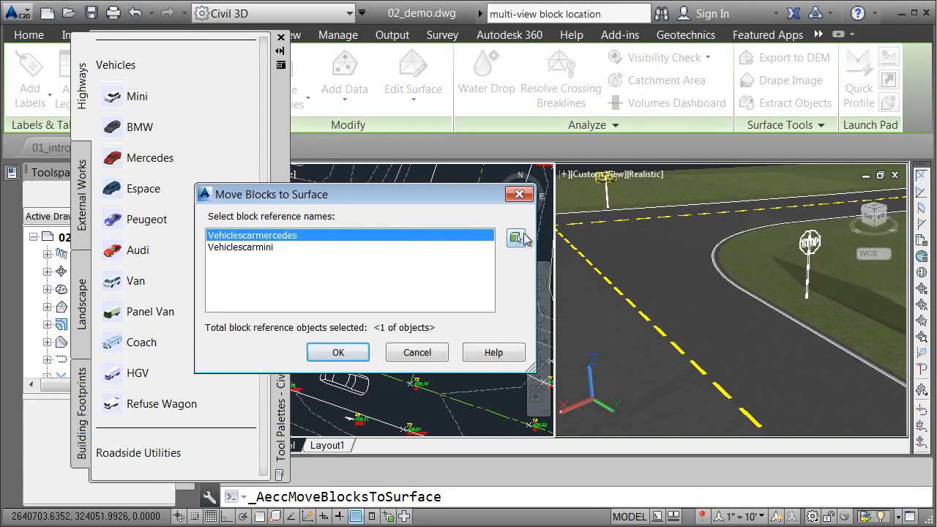
left_click(255, 248)
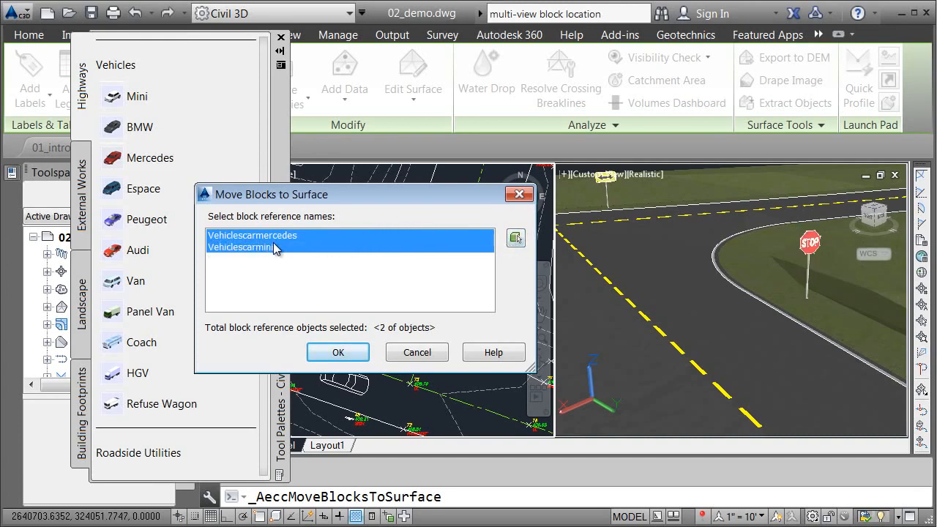
left_click(333, 353)
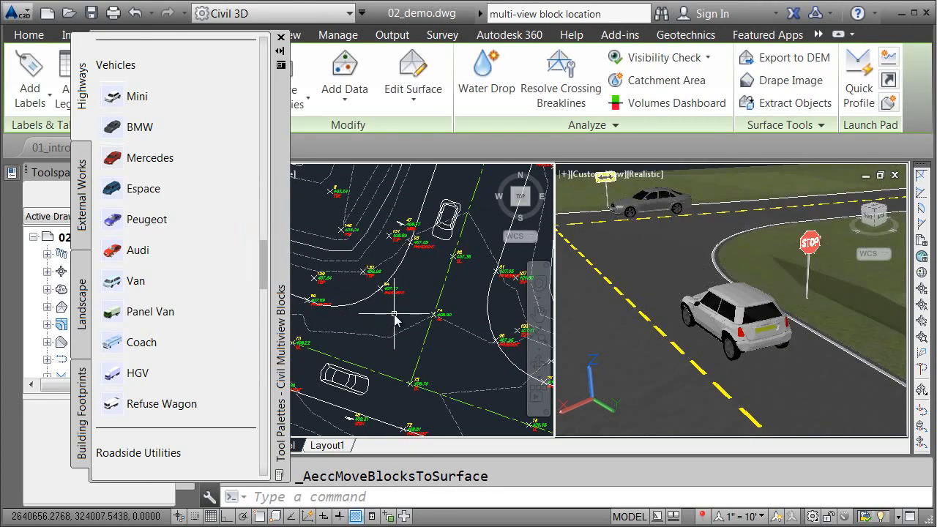
key("Escape")
left_click(280, 37)
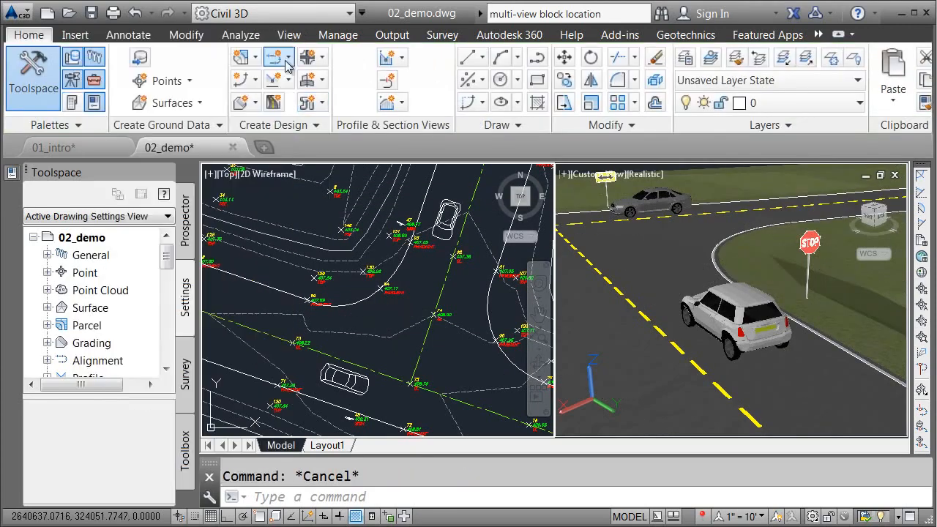